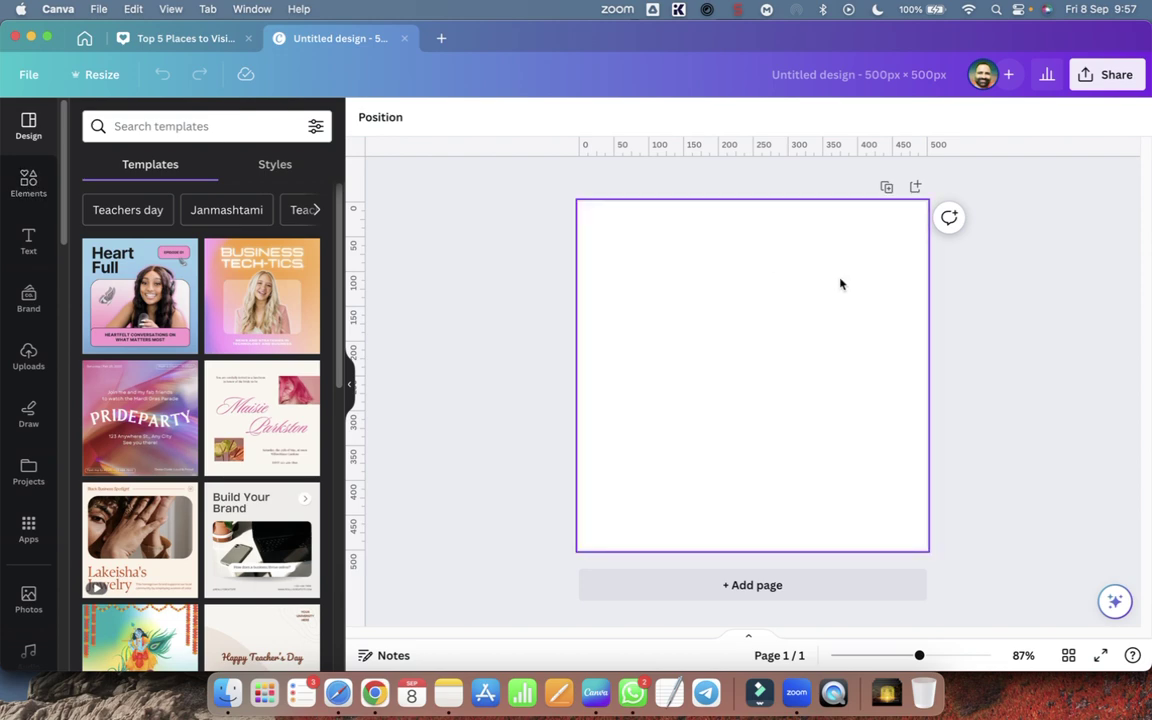
Search the elements for "circle" and add the solid white circle graphic to the page.
click(22, 186)
click(157, 126)
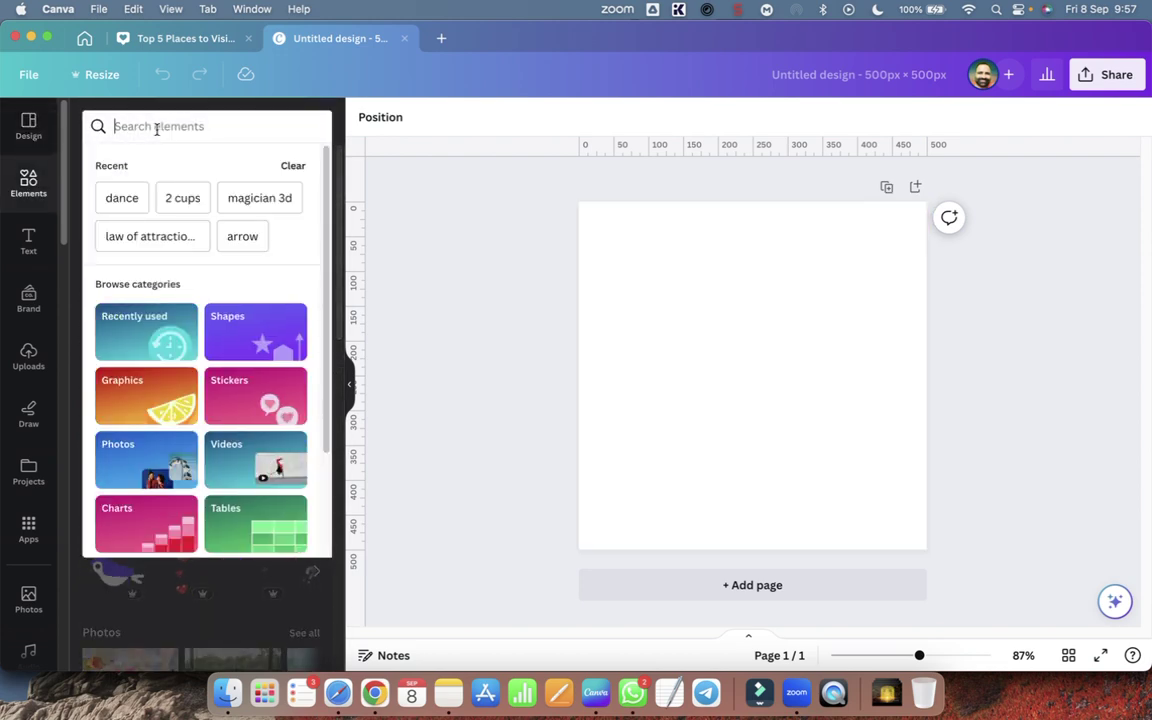
text(circl)
key(Return)
click(149, 131)
text(e)
key(Return)
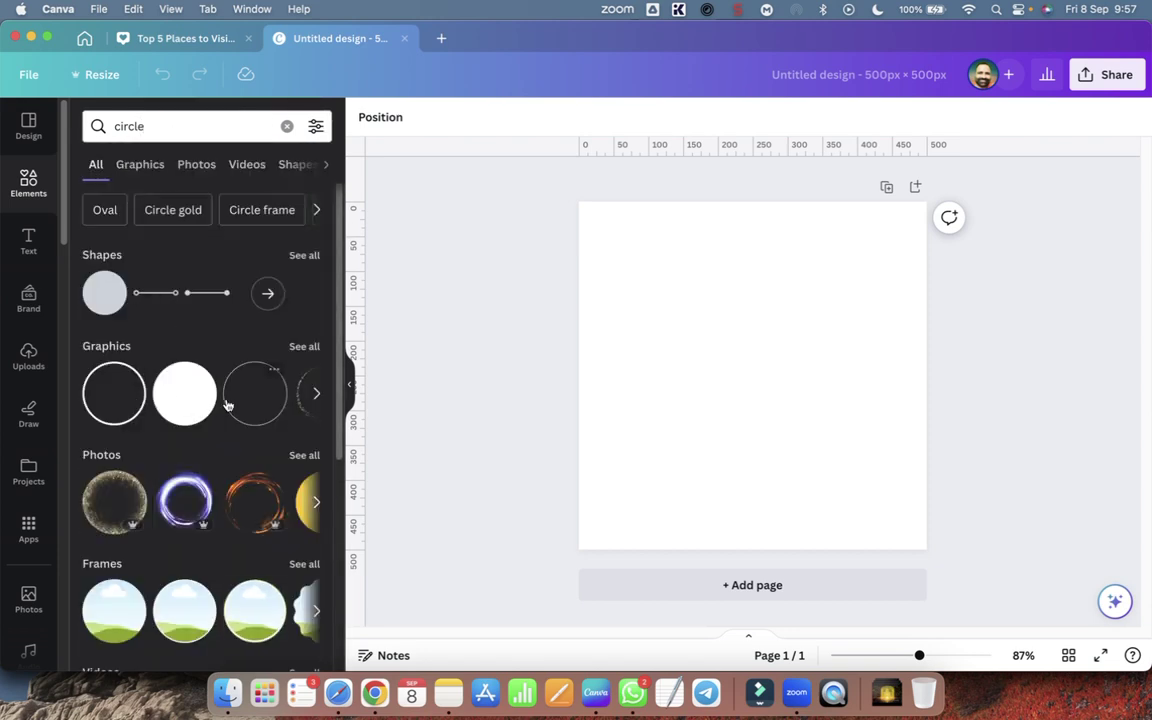
click(186, 398)
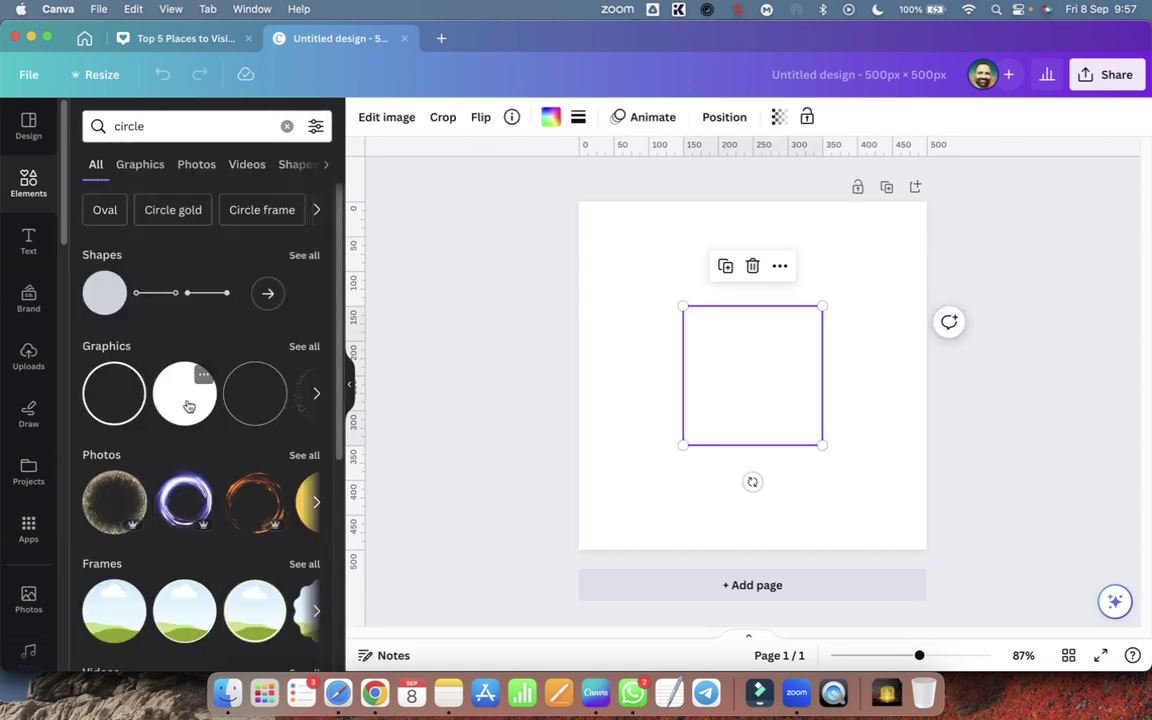
Set the page background to the medium grey from the default solid colours.
click(632, 240)
click(365, 118)
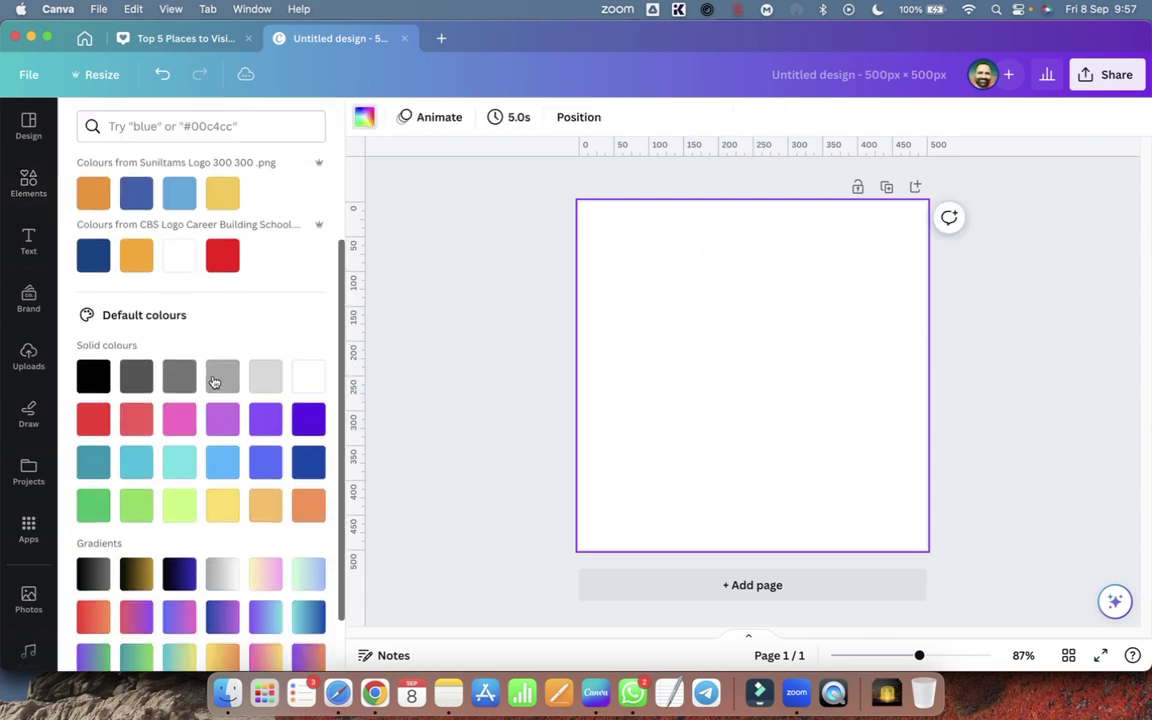
click(222, 378)
Add a black circle outline, enlarge it to about 290 px wide and centre it around the white circle.
click(28, 183)
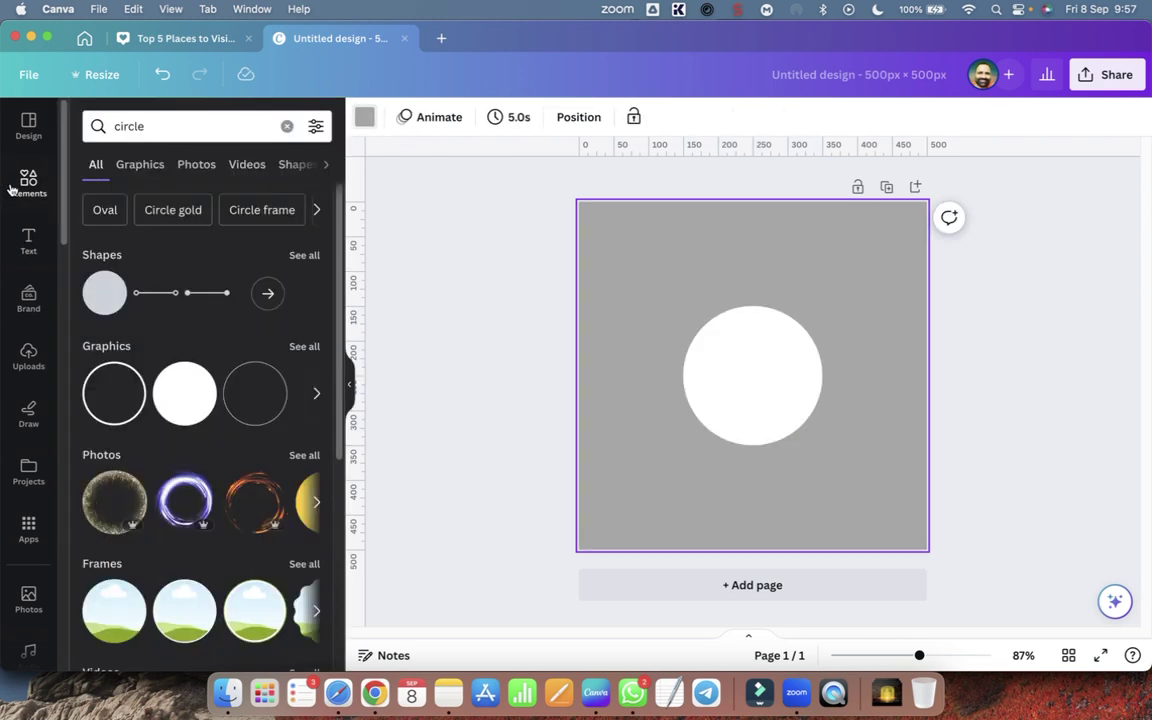
click(113, 462)
drag(766, 392, 744, 374)
drag(807, 436, 851, 476)
drag(810, 440, 803, 421)
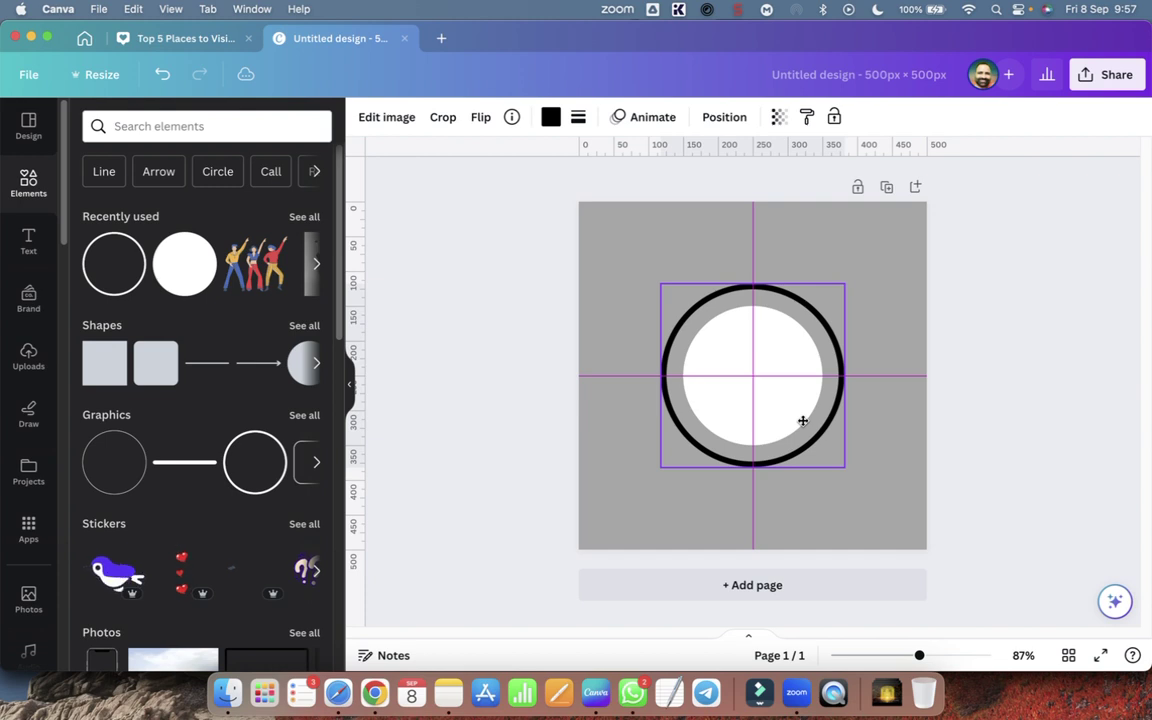
drag(846, 466, 861, 483)
drag(811, 443, 803, 436)
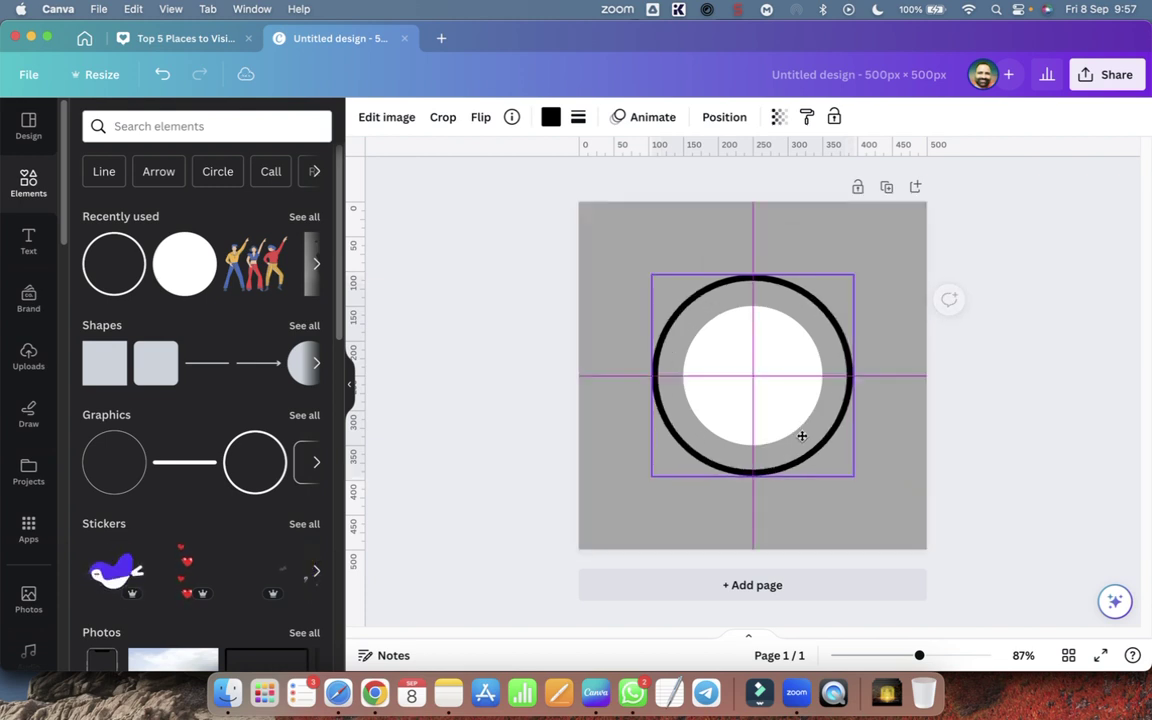
Move the black ring away from the white circle and recolour the circle with the dark blue brand colour.
click(985, 440)
click(758, 352)
drag(758, 352, 614, 243)
click(700, 350)
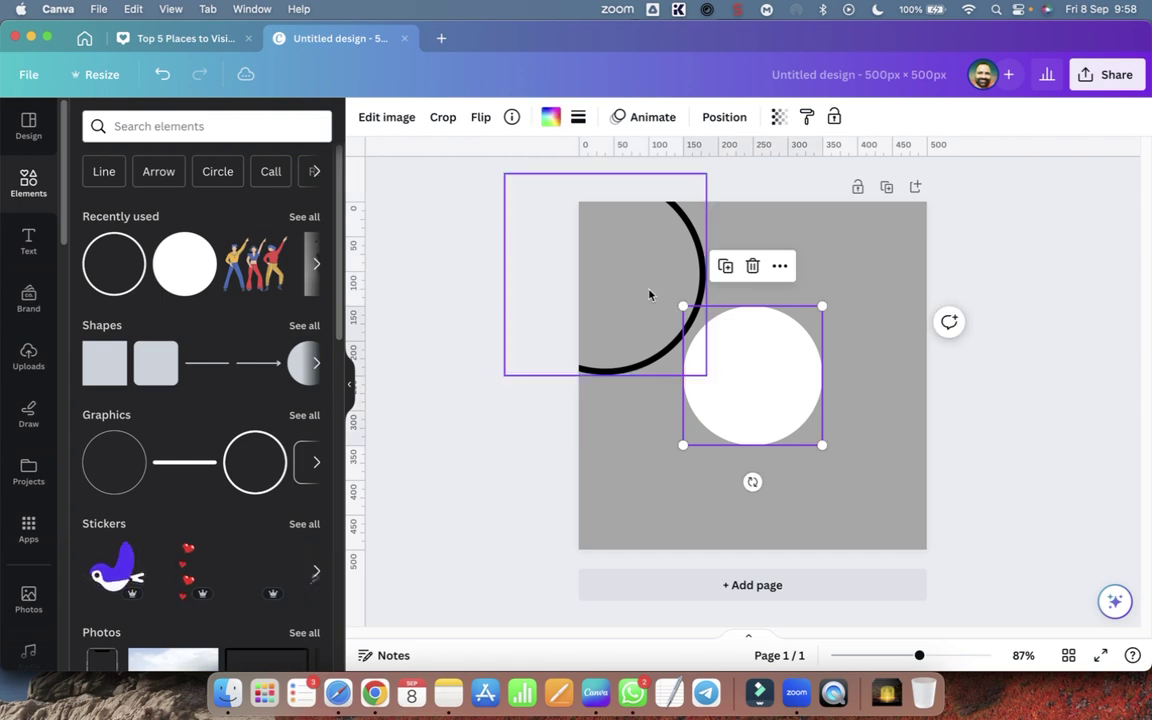
click(550, 117)
click(94, 395)
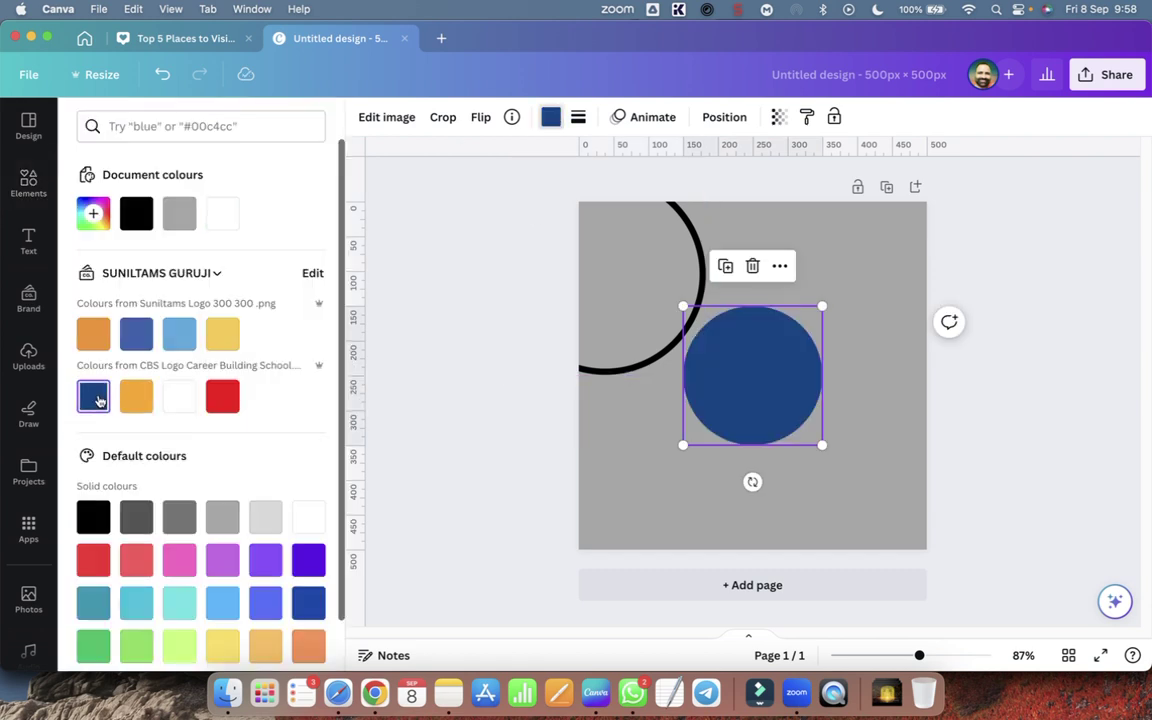
Recolour the ring with the same dark blue brand colour and centre it around the blue circle again.
click(673, 244)
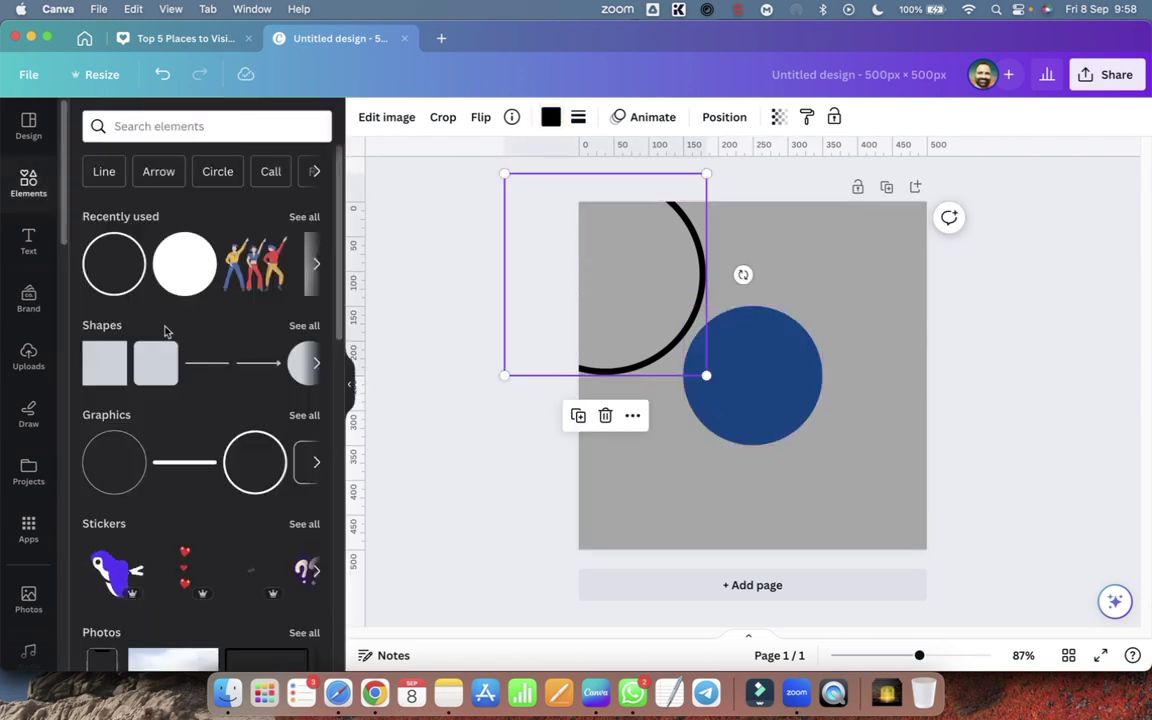
click(551, 117)
click(93, 396)
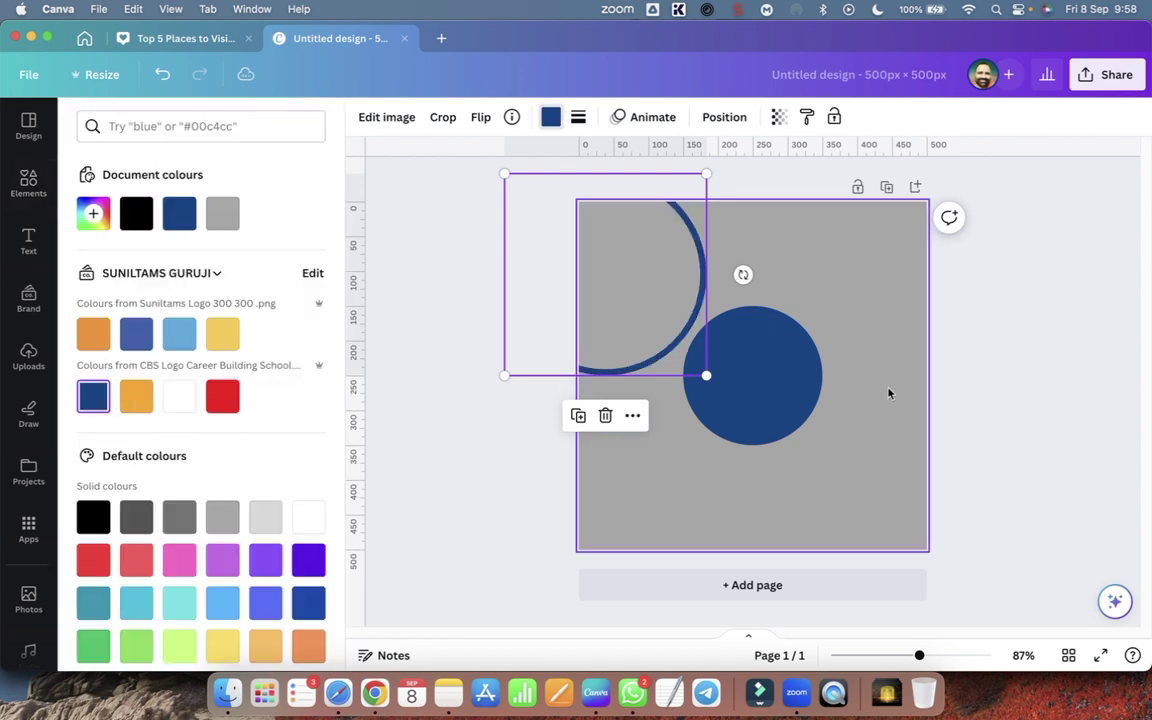
click(715, 351)
drag(663, 325, 797, 409)
click(890, 527)
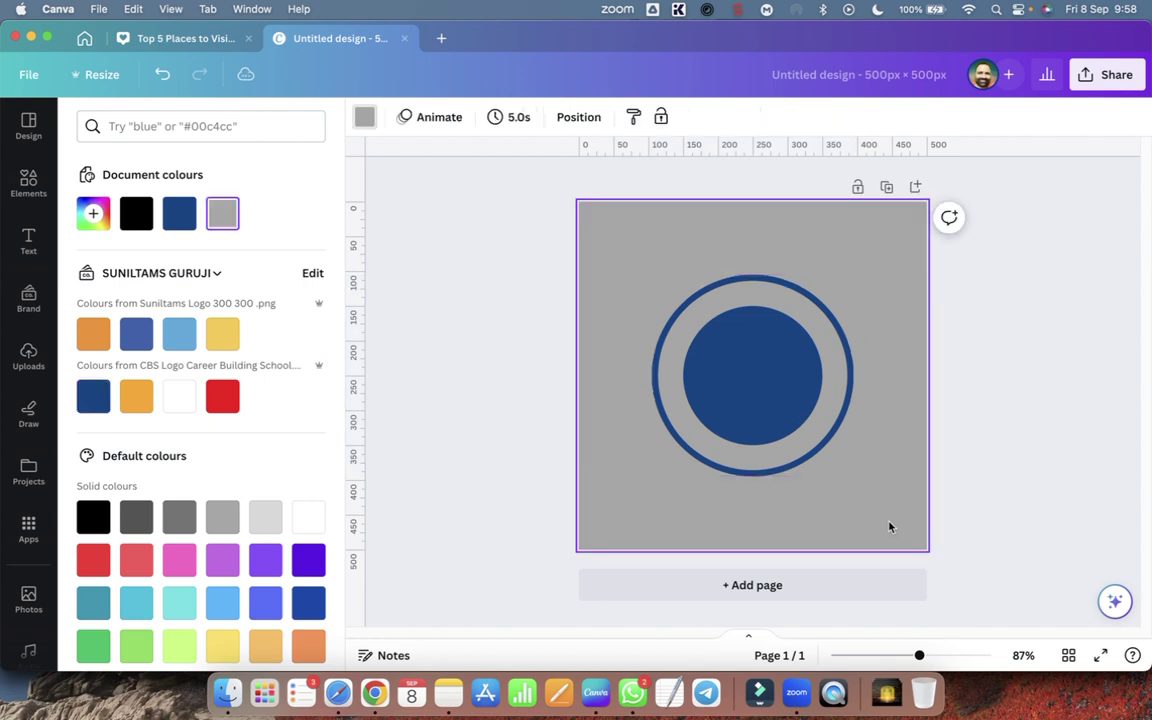
Add a text box reading "GURUJI ENGLISH CLASSES" to the page.
key(t)
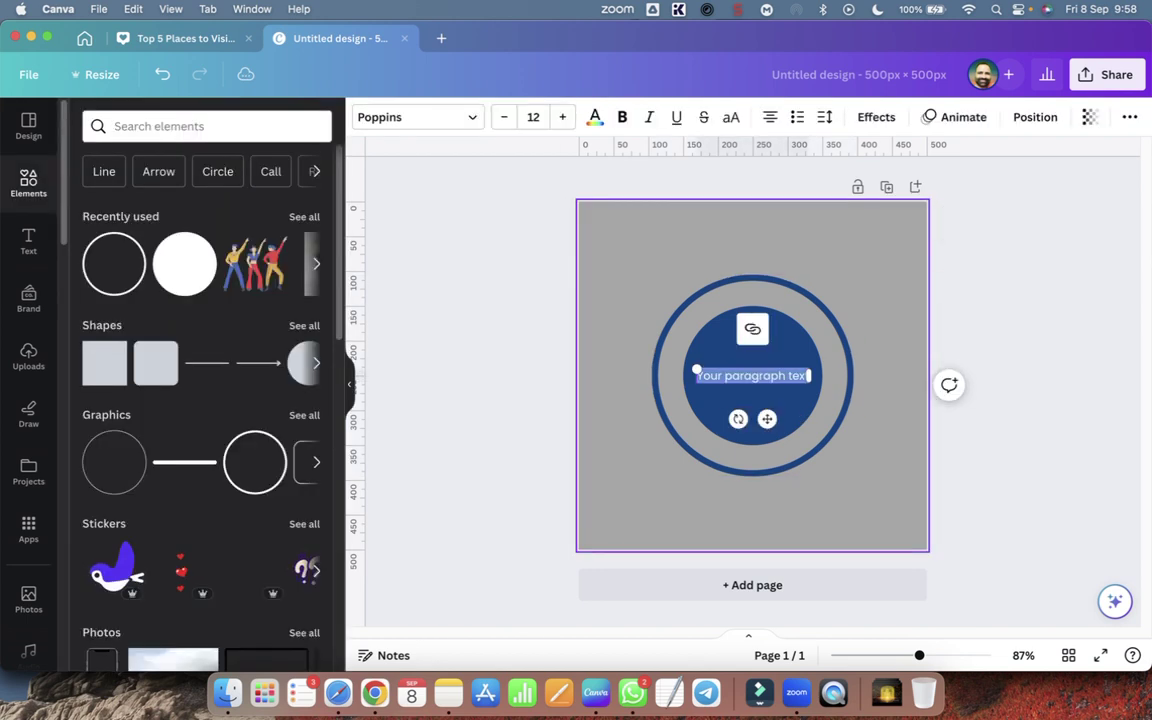
text(GURUJI ENGLISH CLASSES)
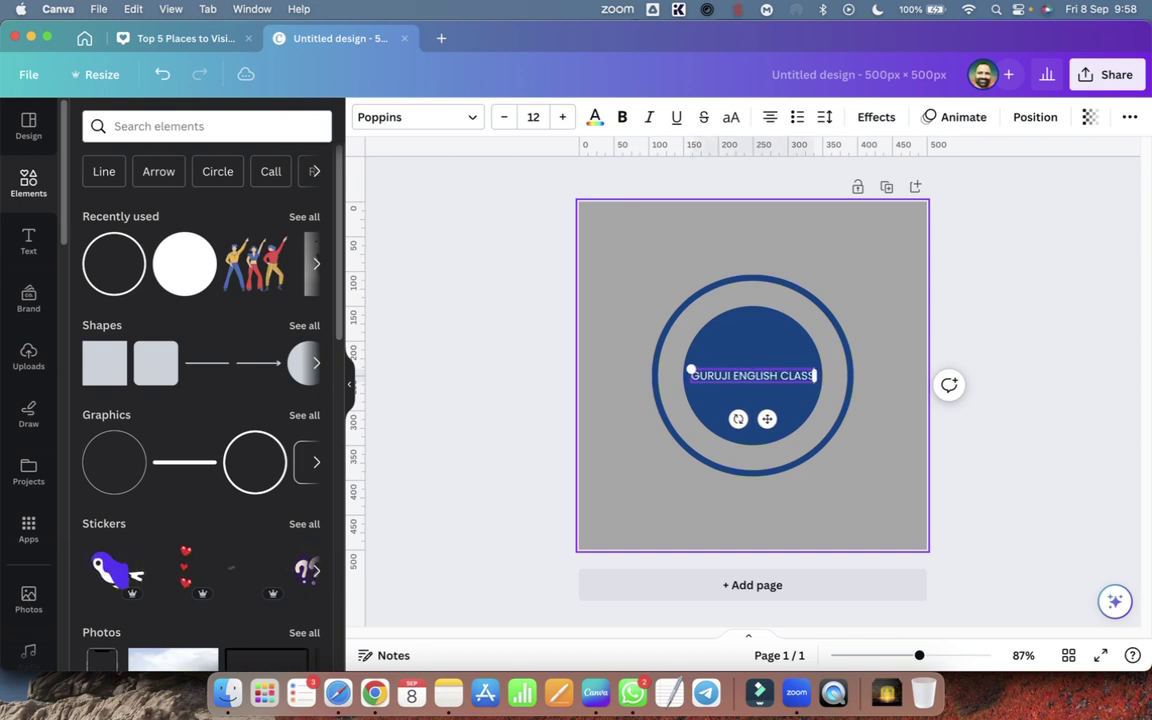
click(869, 496)
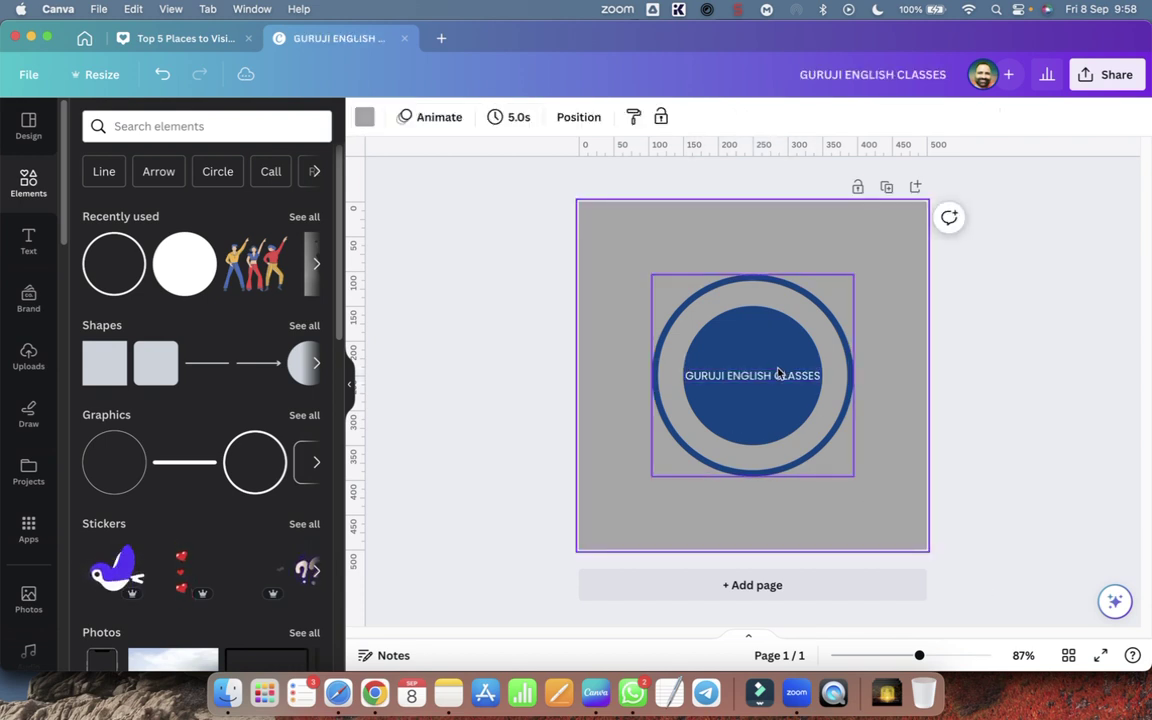
Set the "GURUJI ENGLISH CLASSES" text to the Bold weight of the Poppins font.
click(779, 378)
click(399, 118)
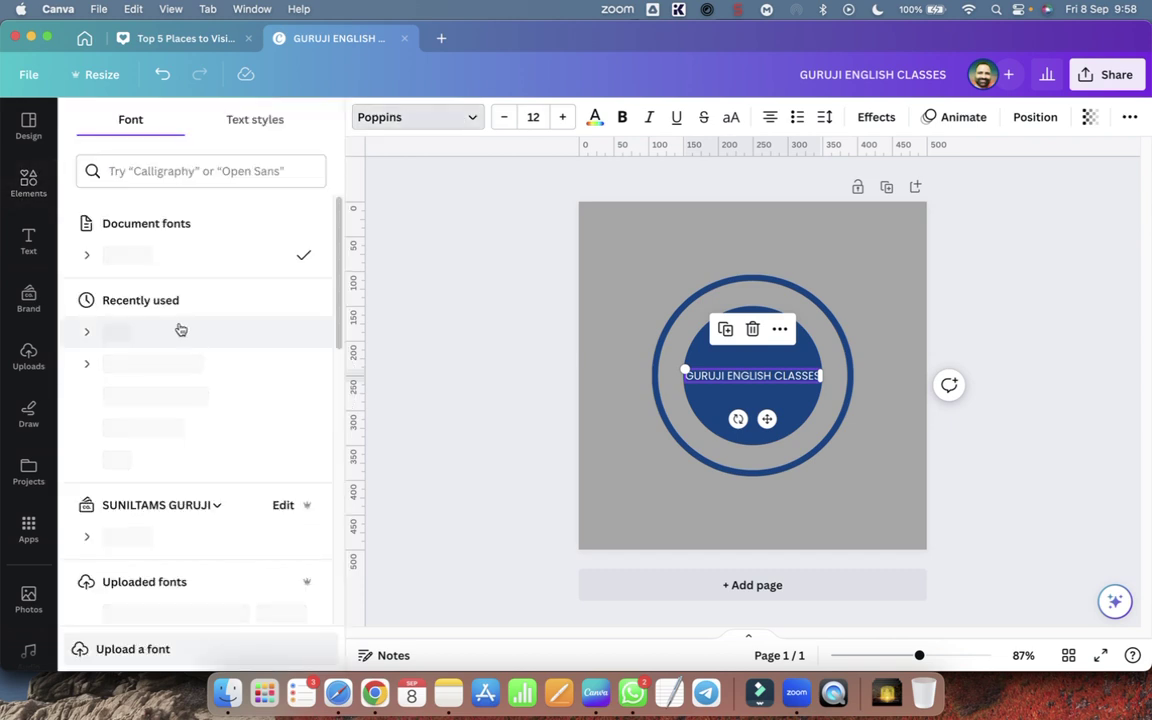
click(89, 256)
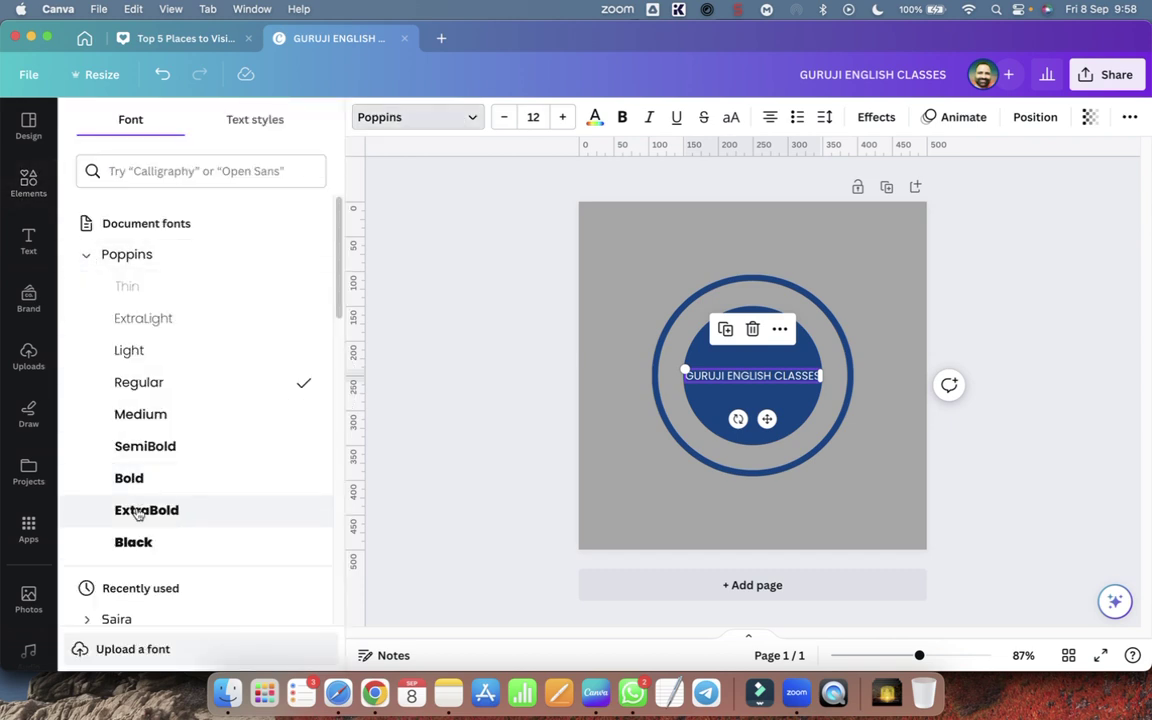
click(140, 480)
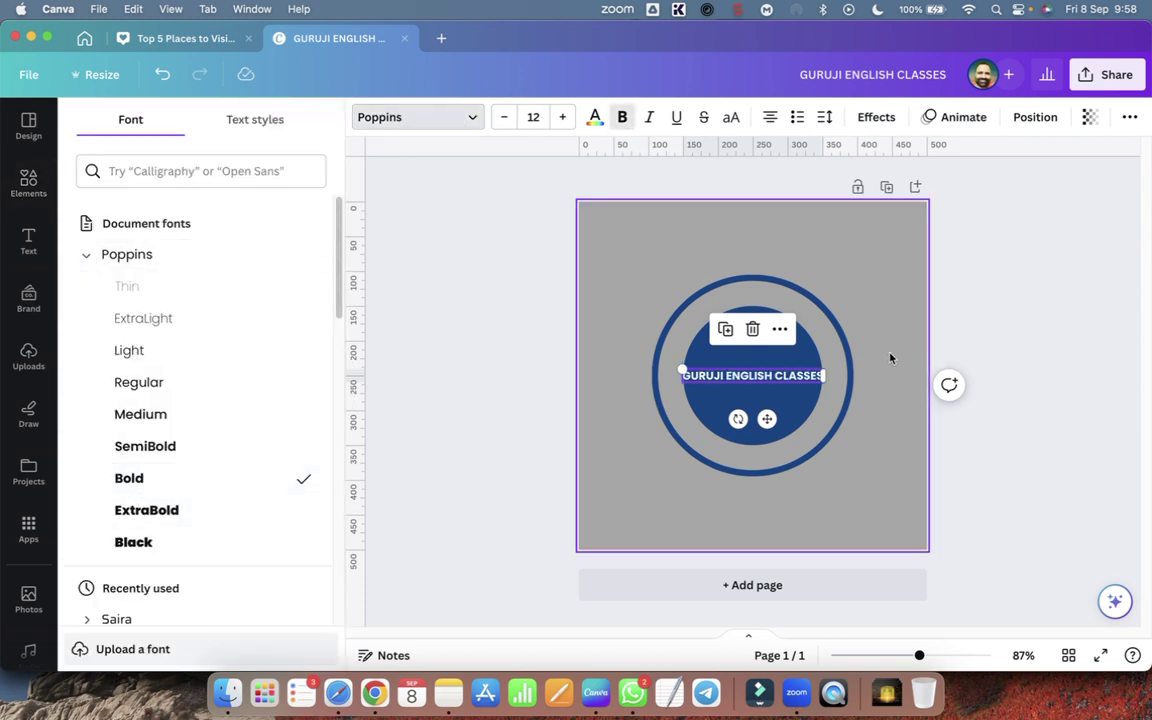
click(890, 357)
Move the text up into the gap between the blue circle and the ring and apply the Curve shape effect.
drag(790, 378, 790, 302)
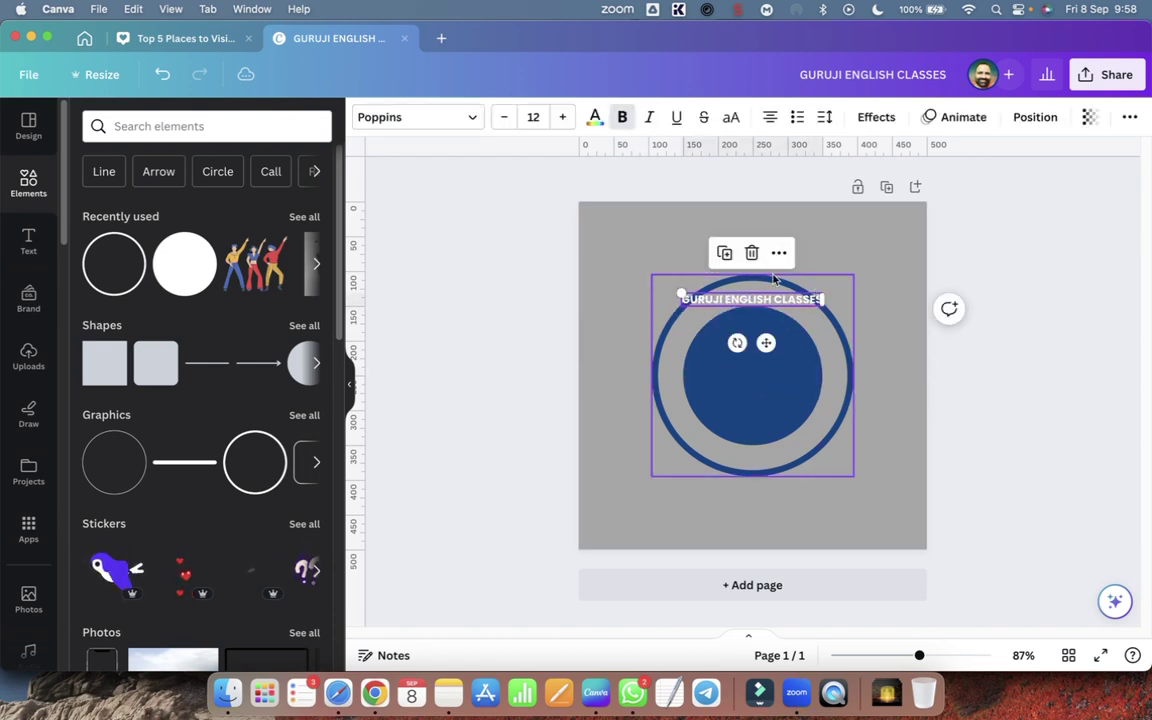
click(869, 119)
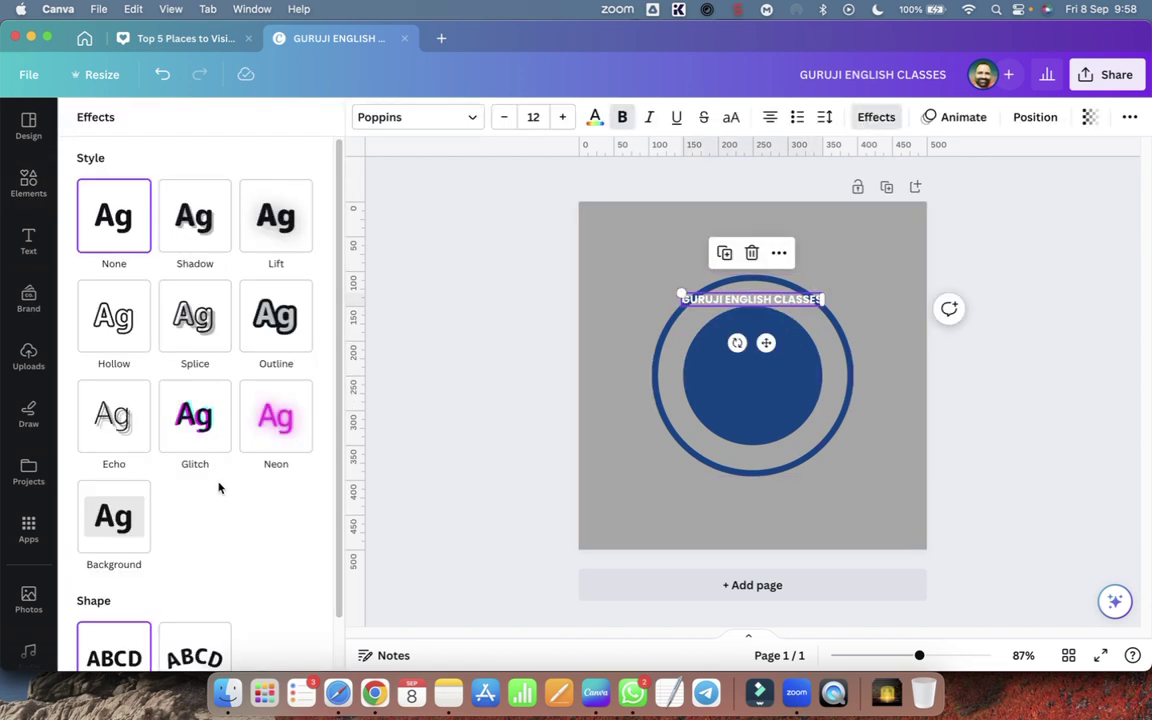
scroll(220, 490, down, 2)
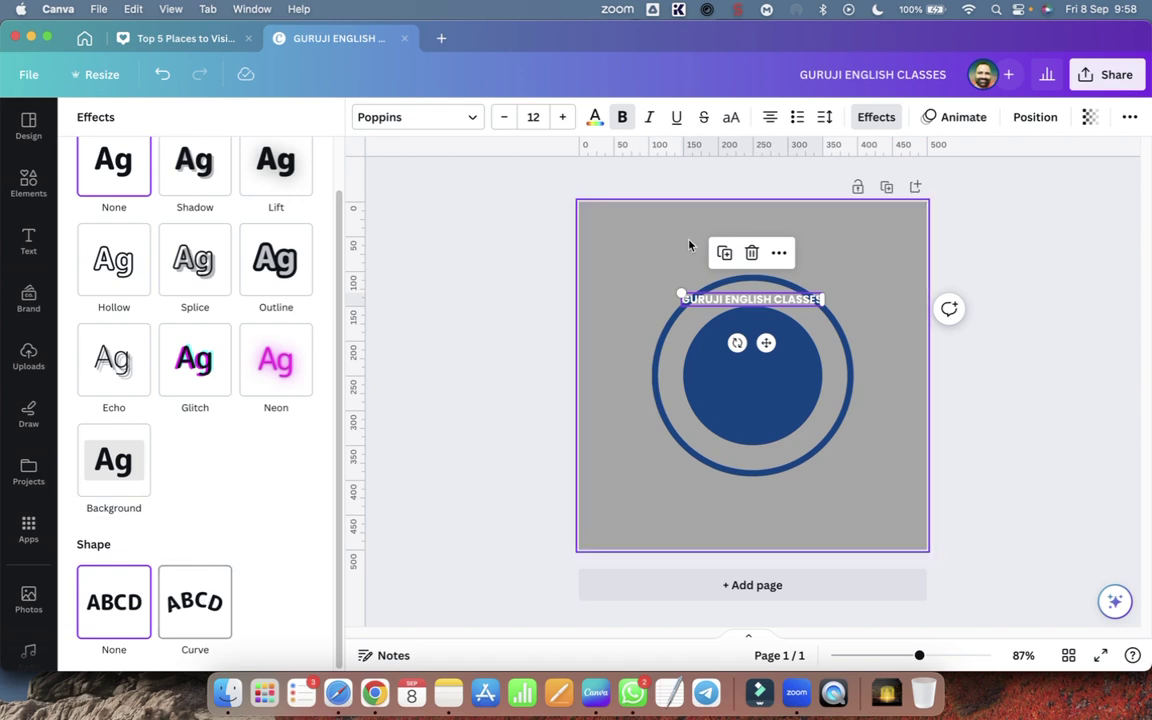
click(877, 117)
click(878, 118)
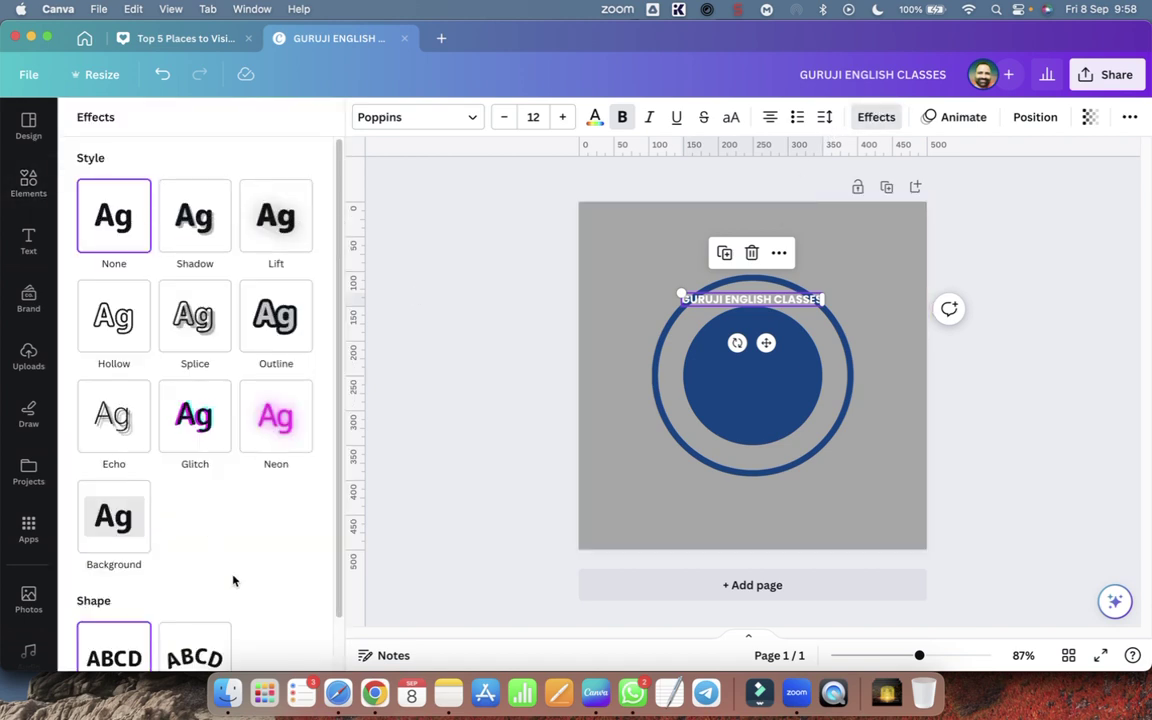
scroll(232, 580, down, 2)
click(195, 624)
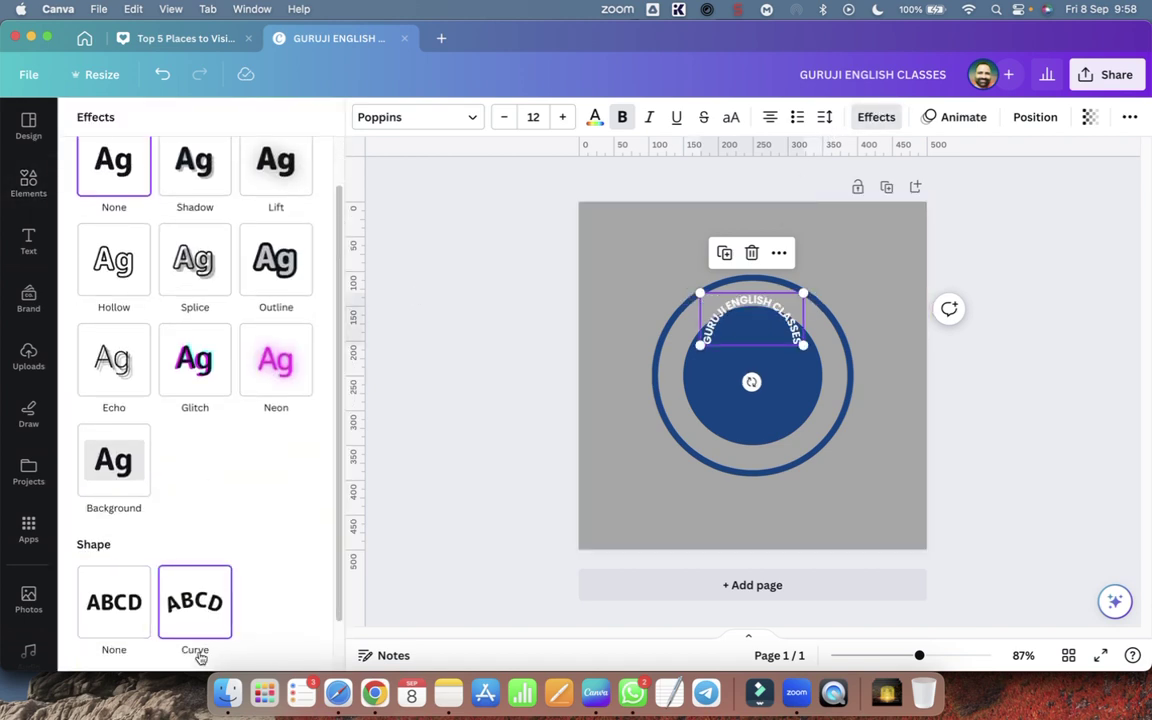
Enlarge the curved text to size 23.6, set its curve to 64 and fit it between the blue circle and the ring.
drag(803, 344, 903, 395)
drag(828, 391, 751, 417)
scroll(262, 566, down, 2)
drag(268, 652, 270, 679)
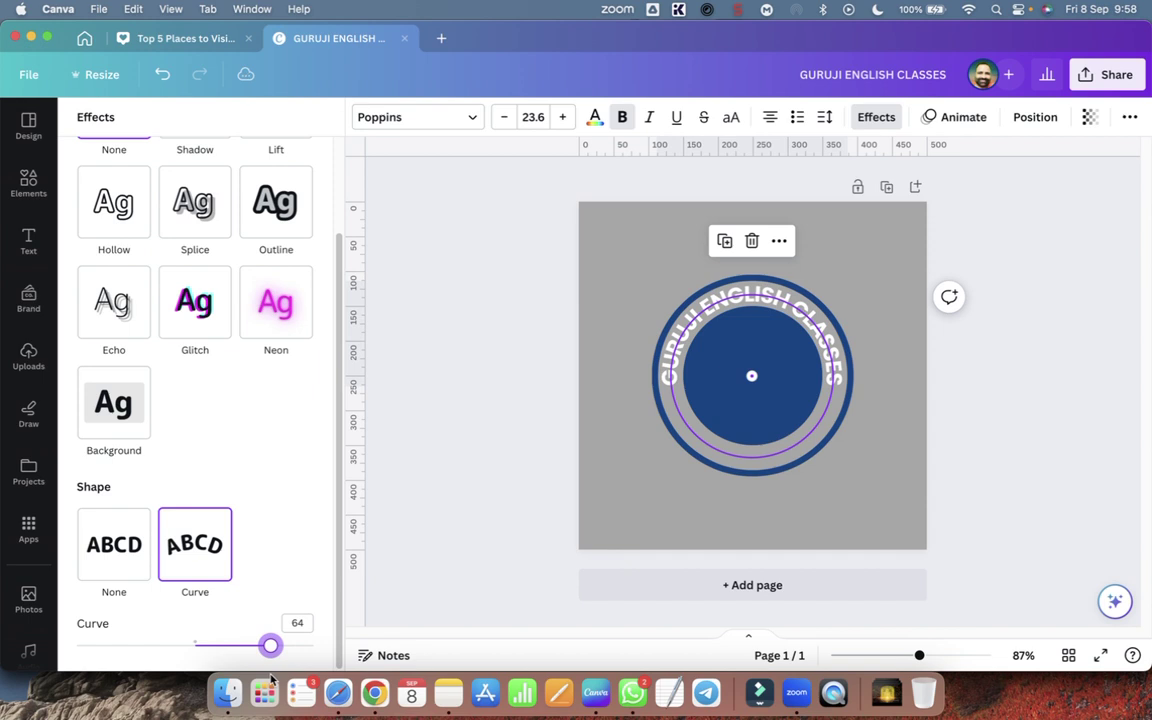
click(981, 519)
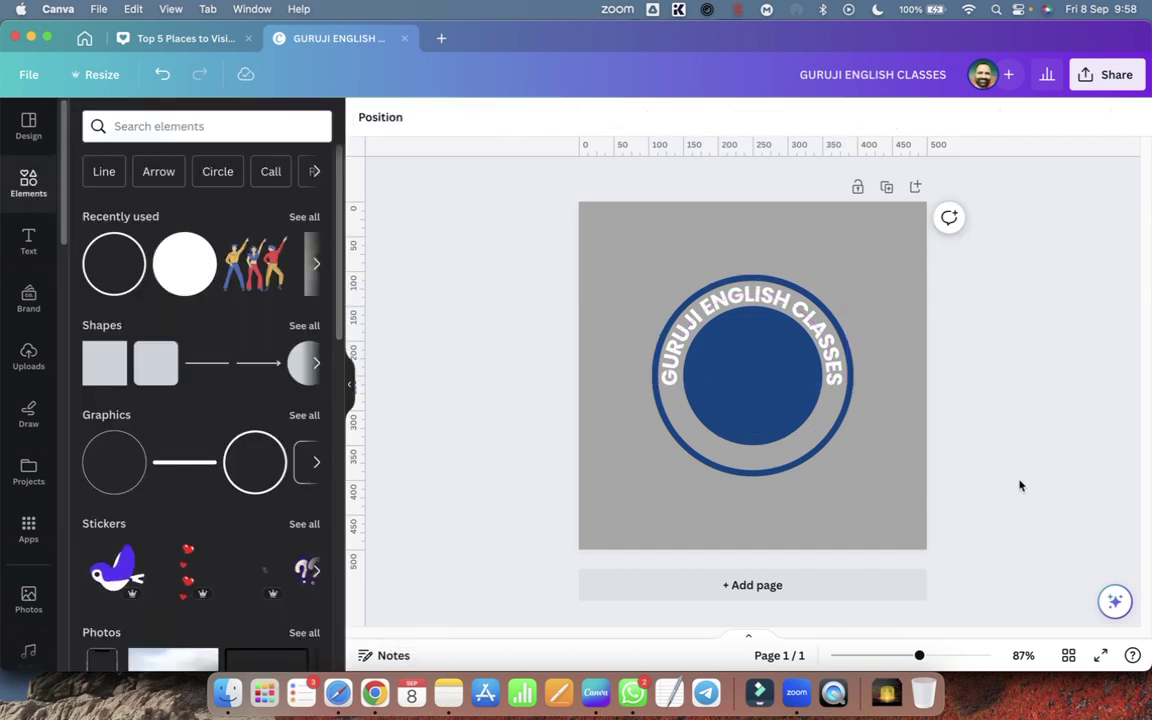
Recolour the curved "GURUJI ENGLISH CLASSES" text with the dark blue brand colour.
click(783, 295)
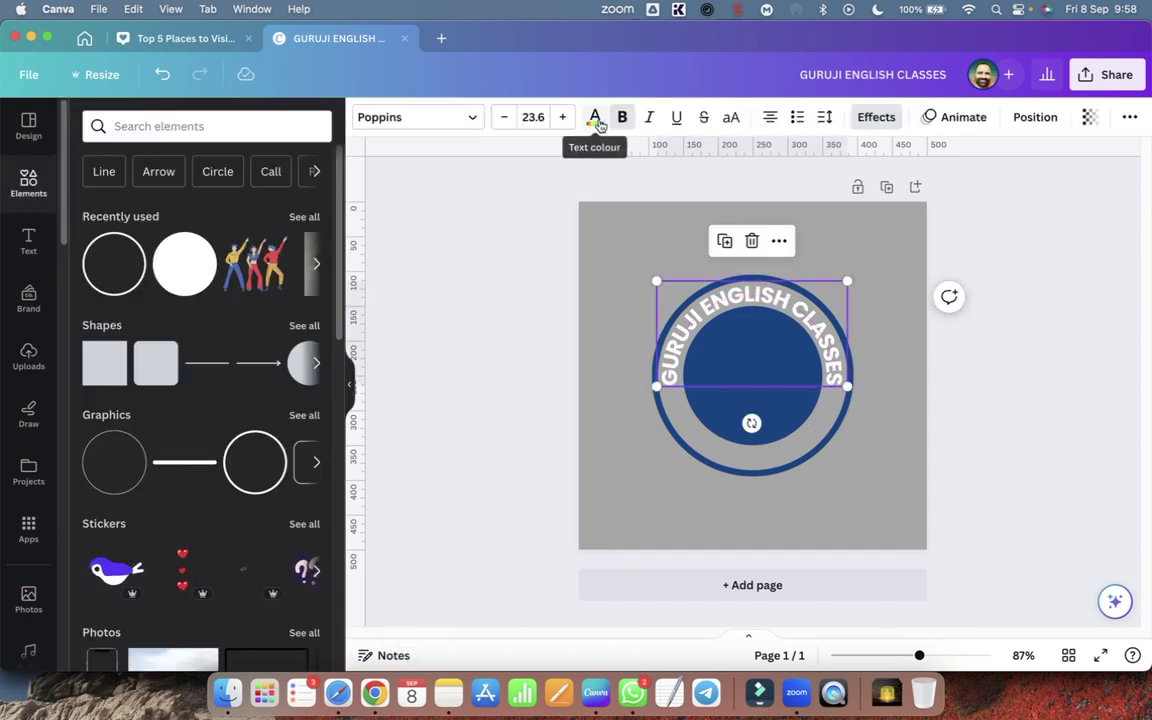
click(595, 117)
scroll(140, 425, down, 1)
click(93, 340)
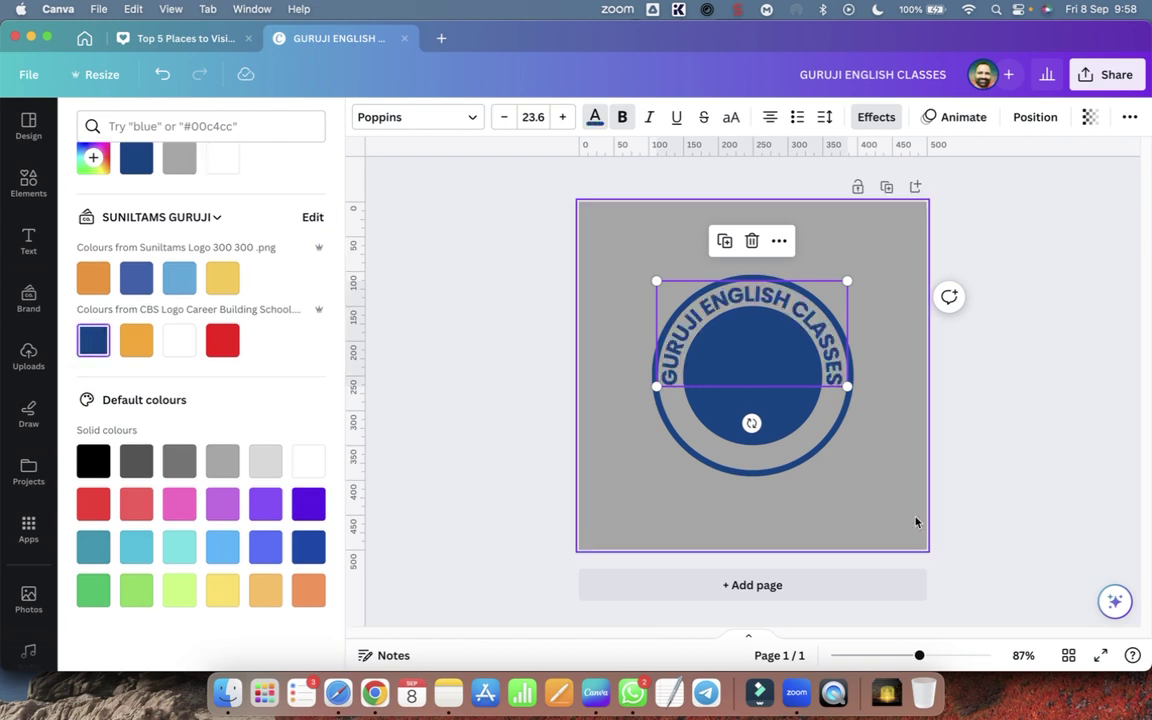
click(876, 510)
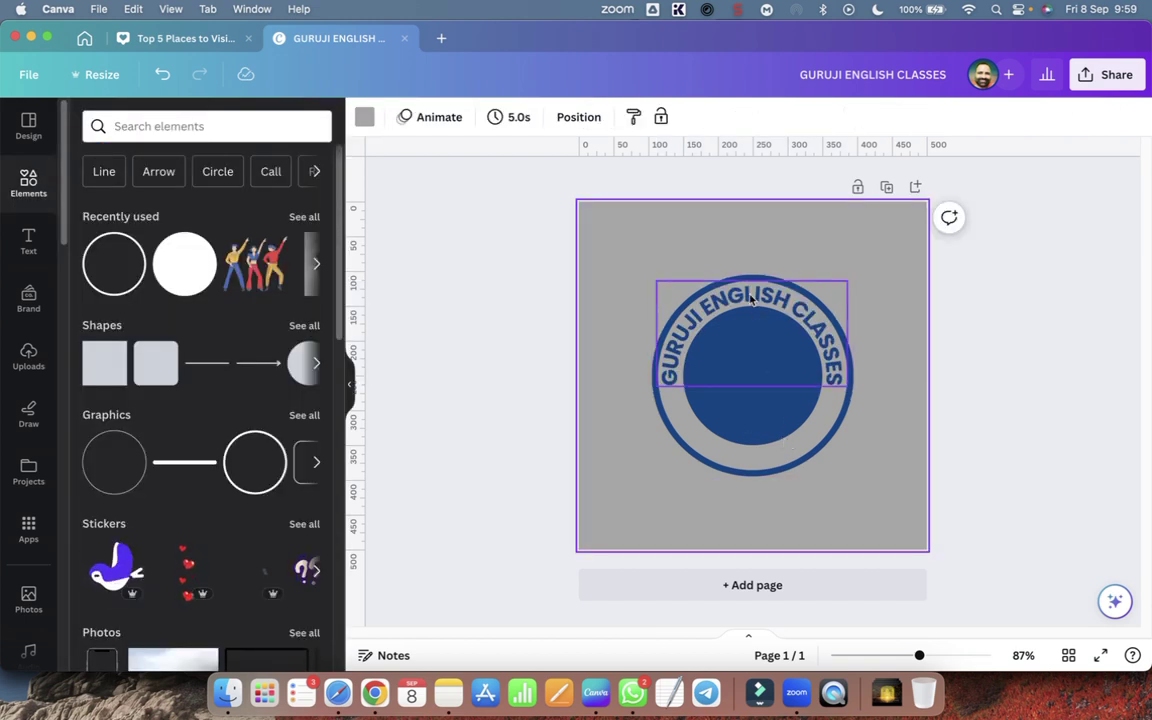
click(781, 302)
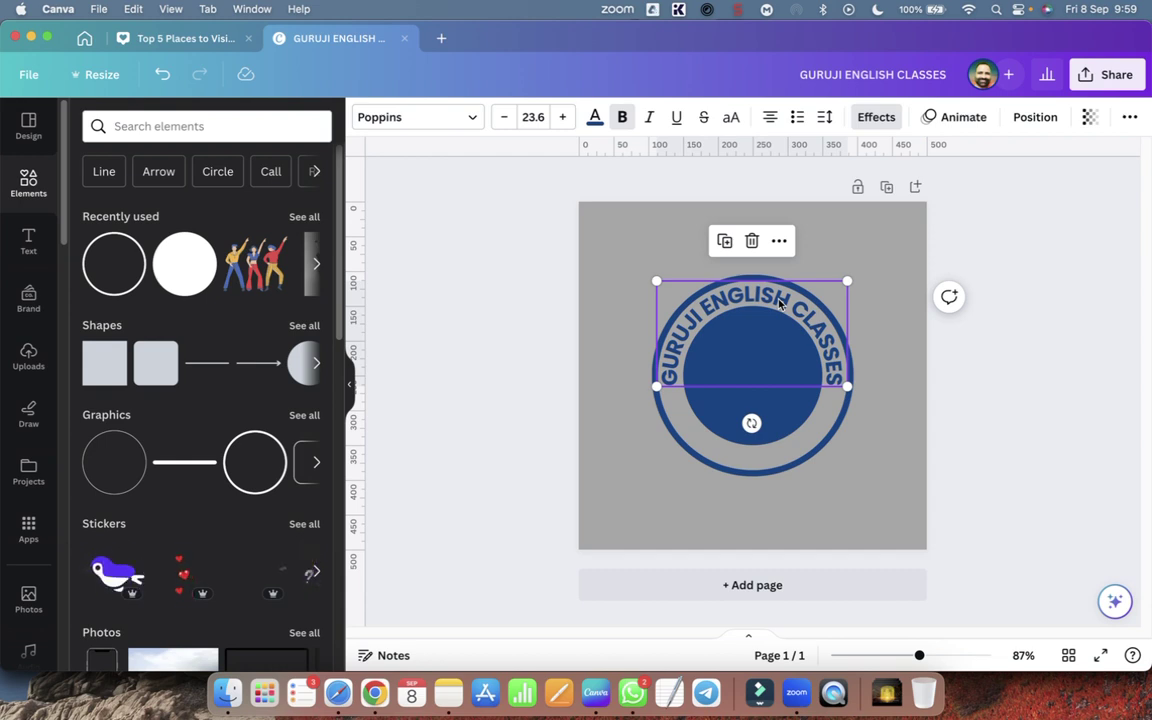
click(895, 310)
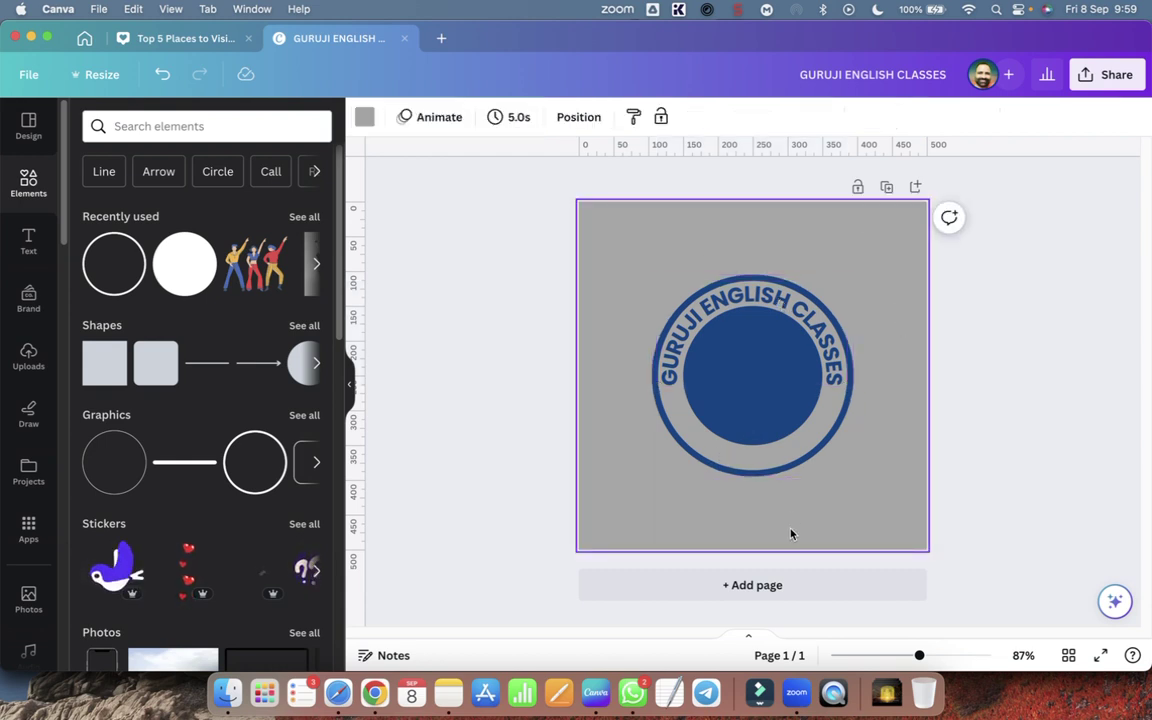
Add a second text box over the lower part of the ring and enter "for" in it.
key(t)
drag(793, 380, 795, 452)
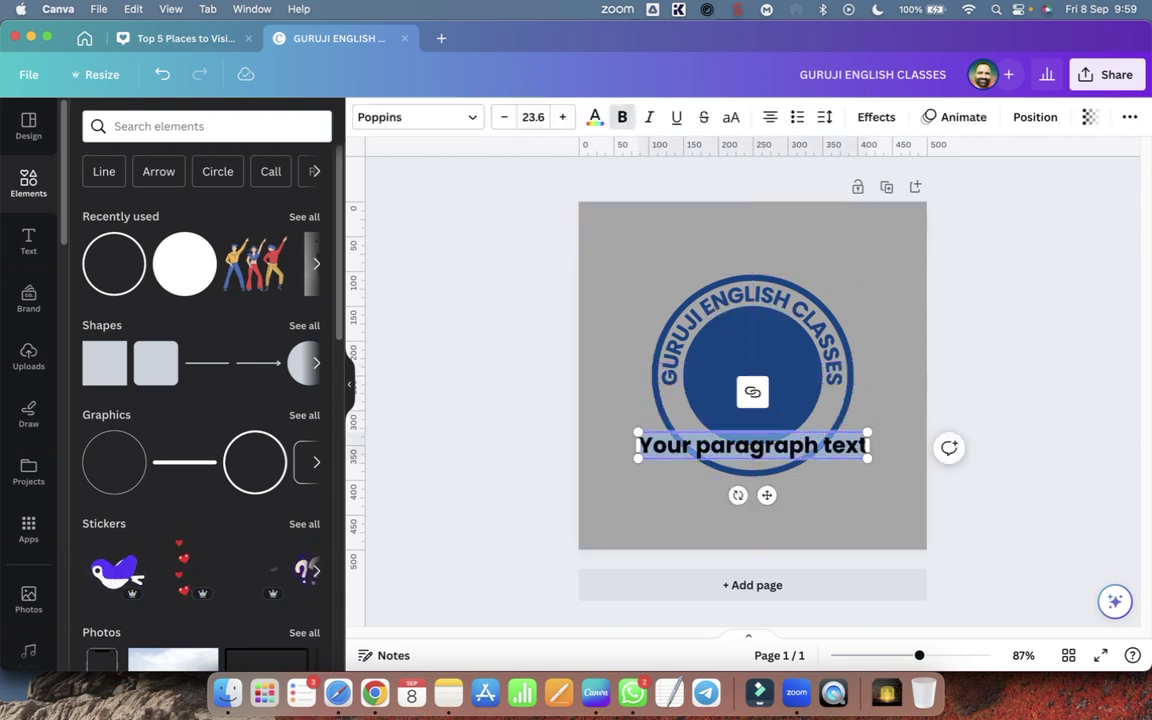
text(Id)
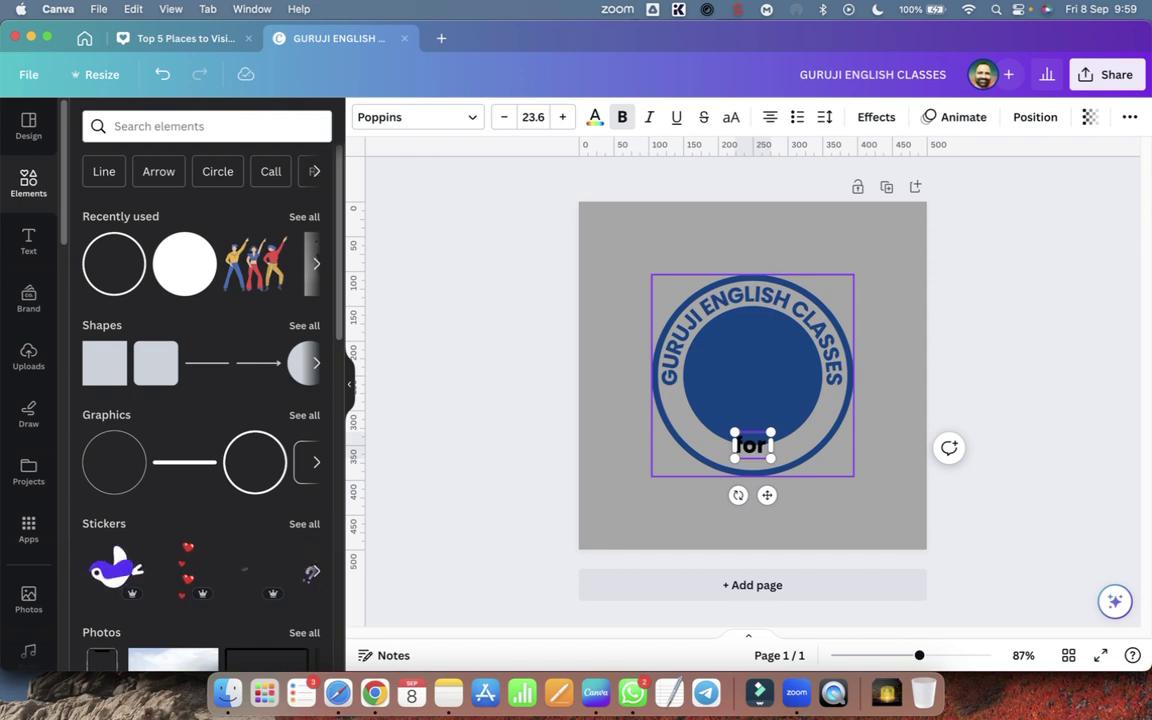
Complete the lower text as "FOR YOUR BETTER FUTURE" and widen its text box so it fits on one line.
click(946, 419)
click(753, 444)
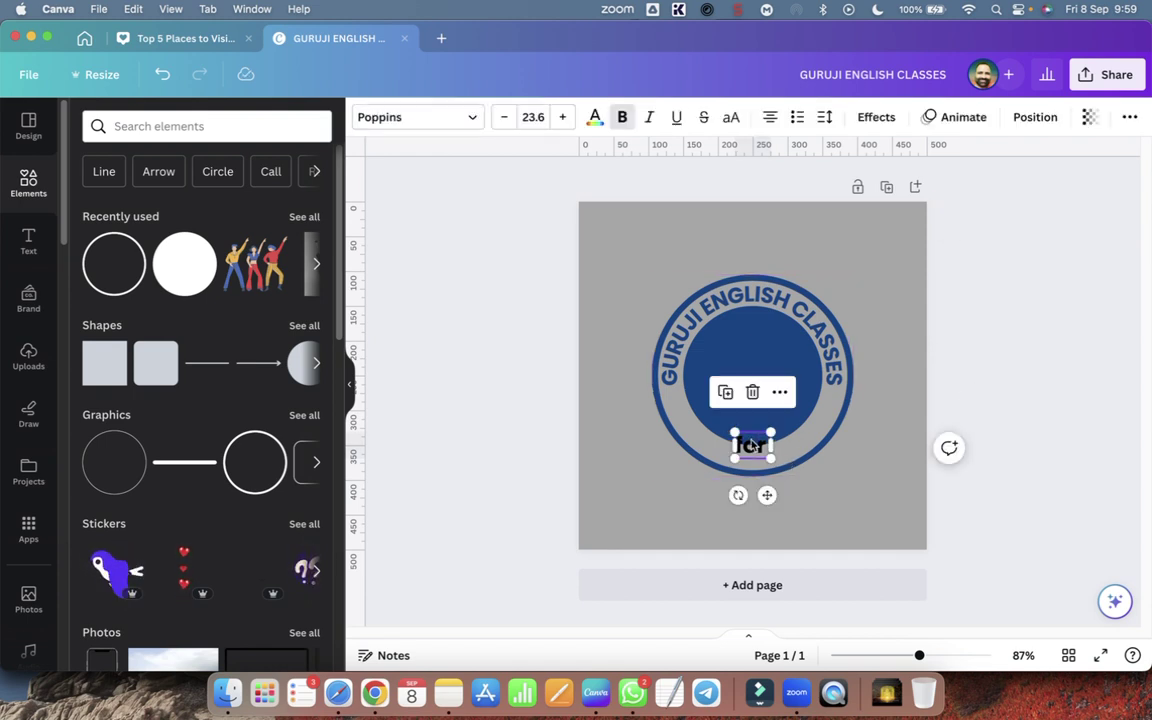
drag(735, 433, 749, 433)
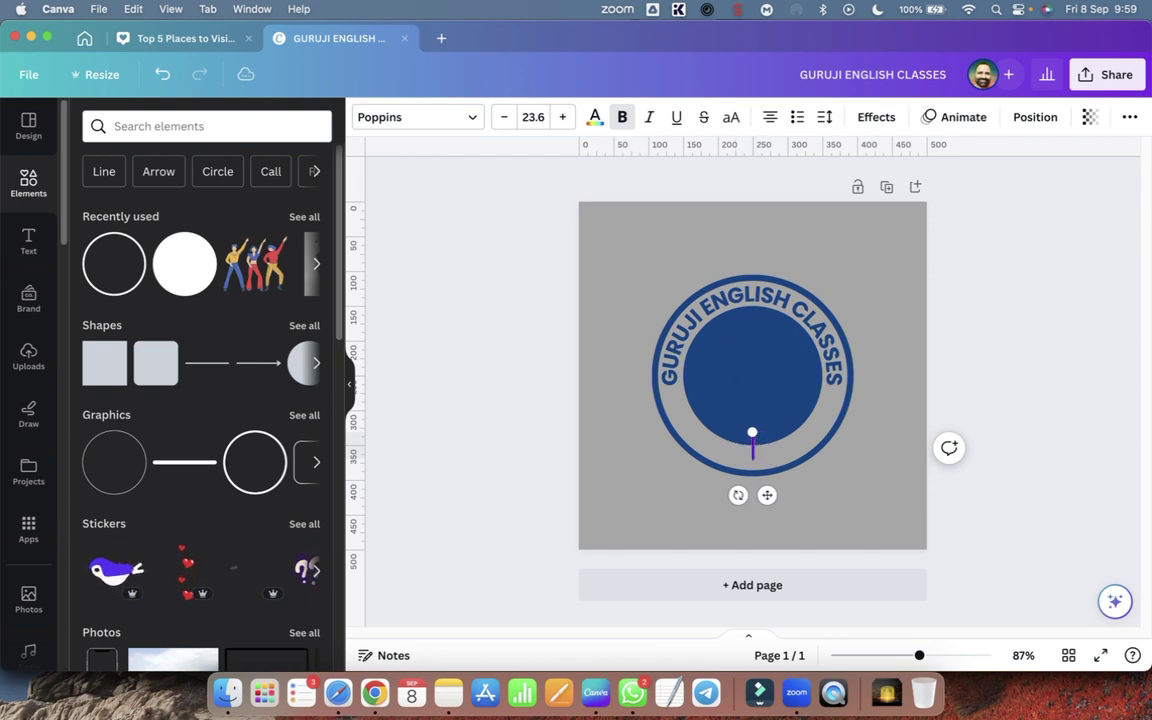
drag(741, 433, 736, 433)
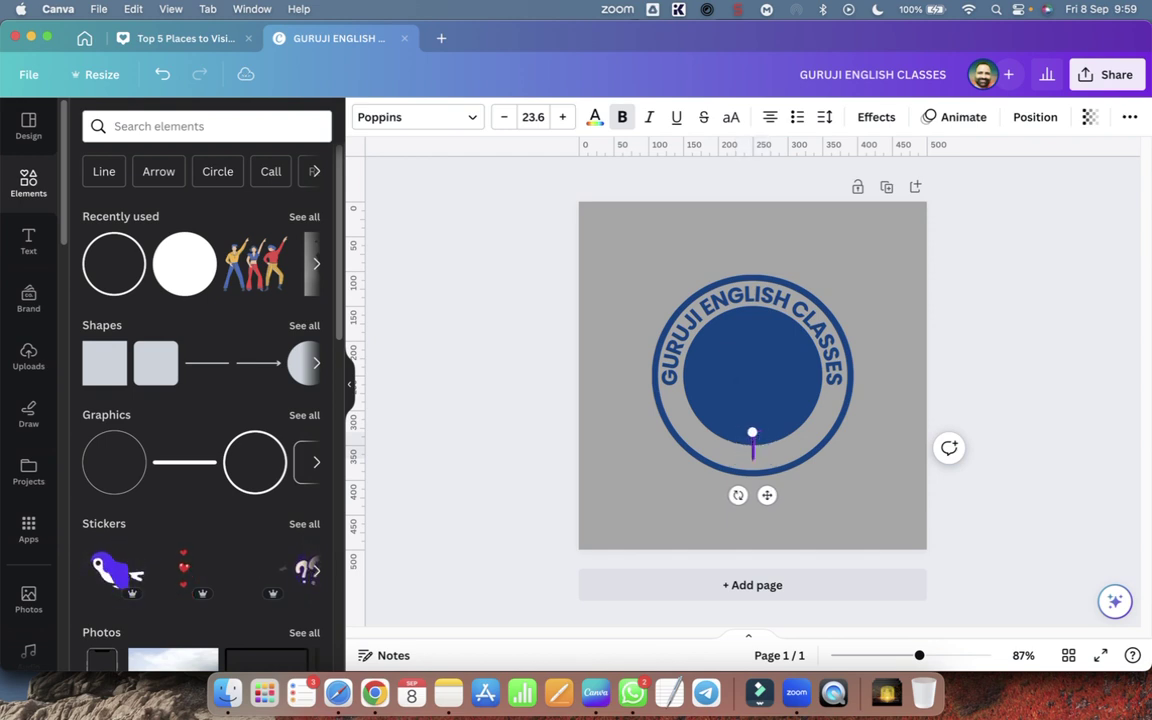
text(your)
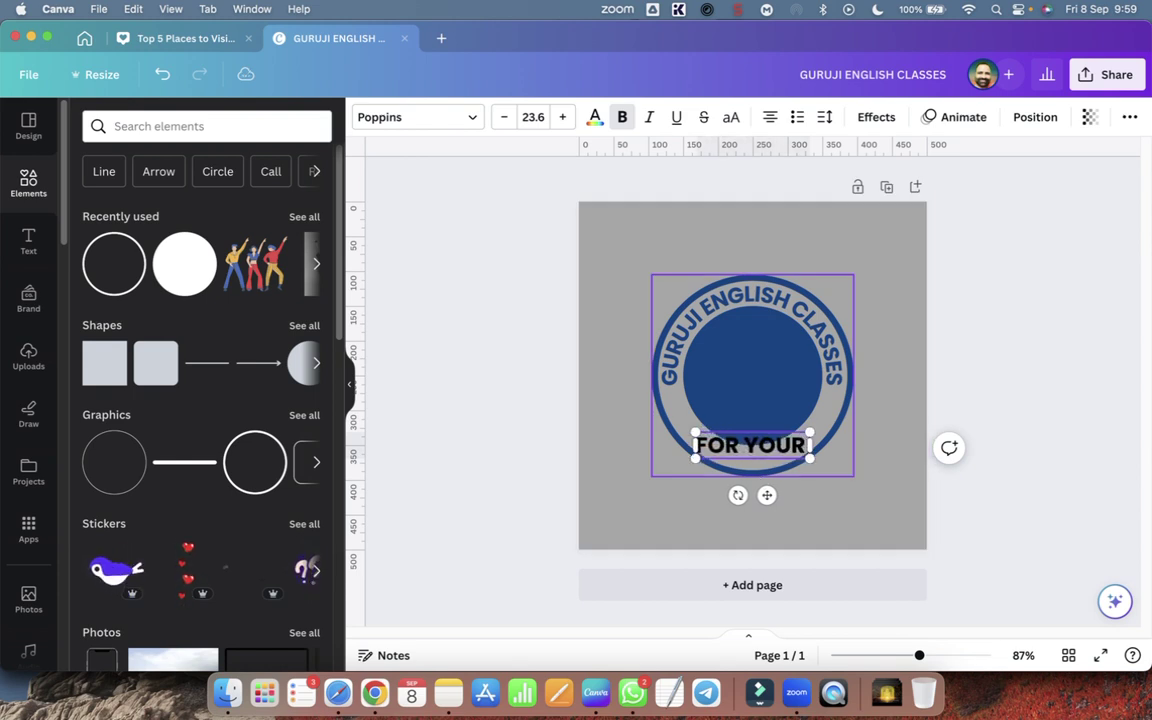
text( Be)
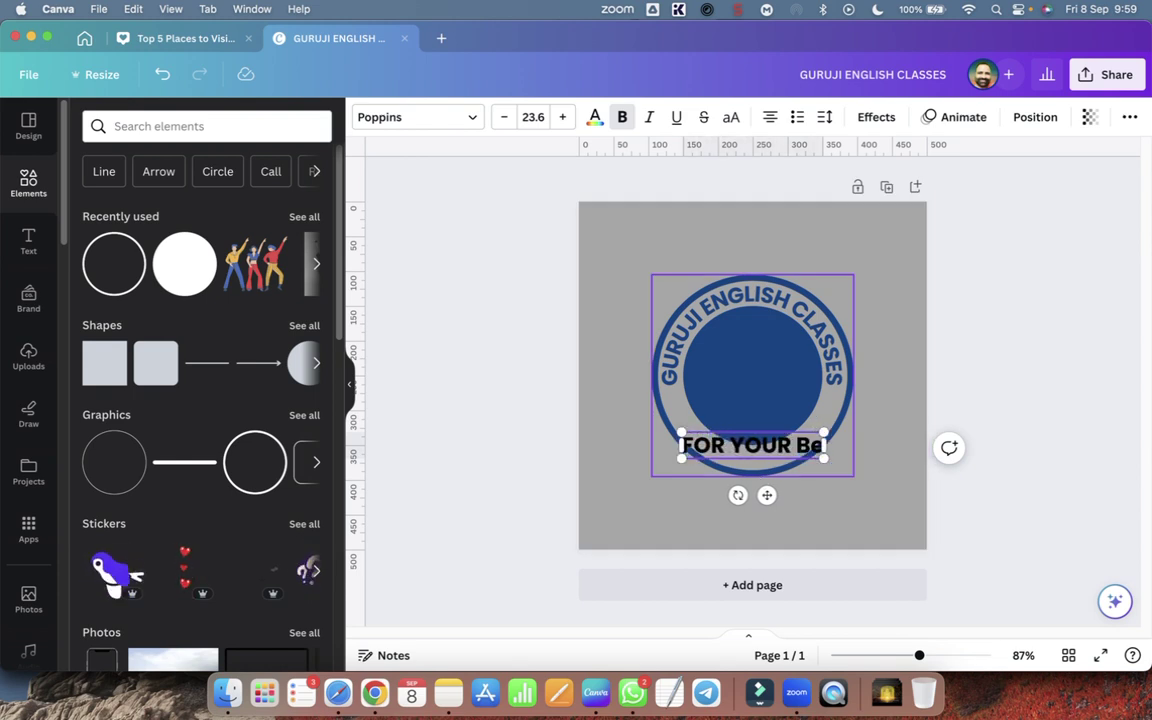
key(BackSpace)
text(etter future)
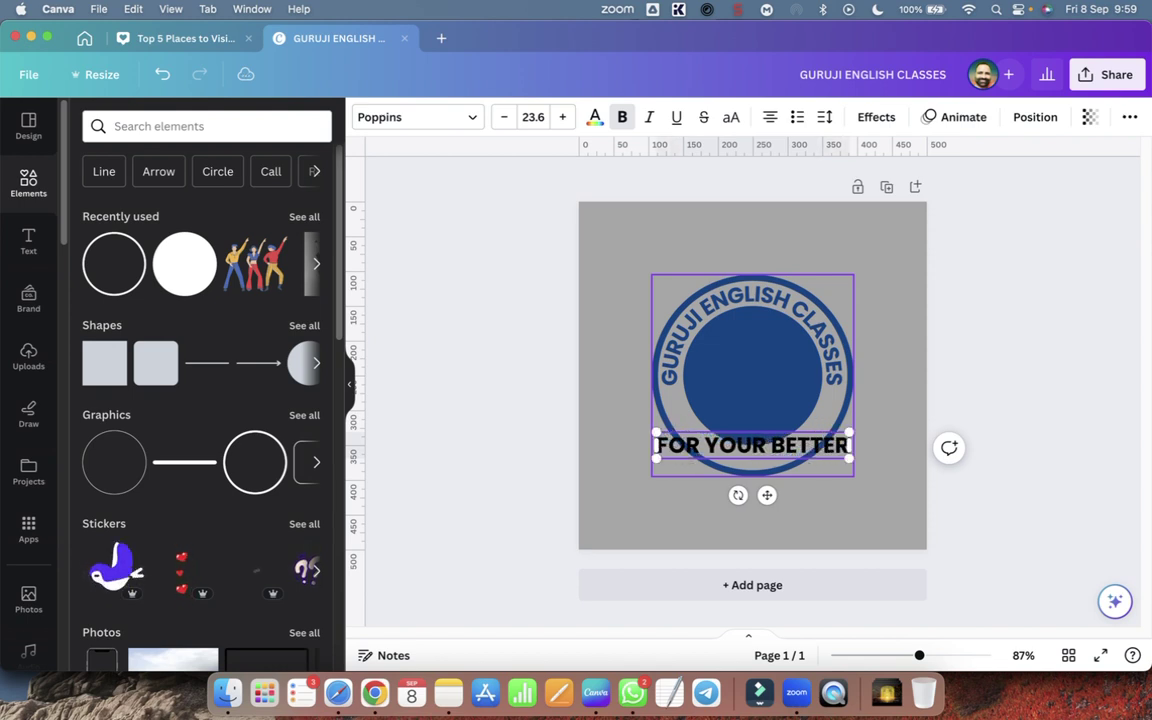
click(1003, 411)
click(880, 445)
drag(893, 445, 907, 444)
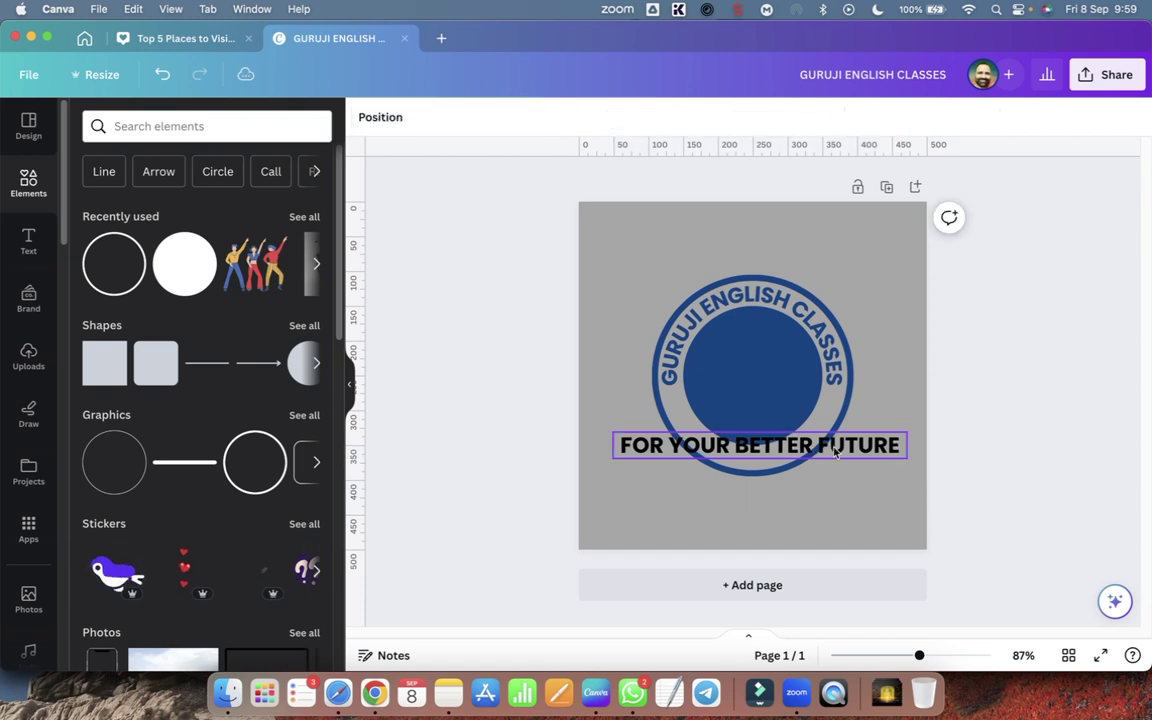
Apply the Curve shape effect to "FOR YOUR BETTER FUTURE", set its curve to -63 and move it down into the ring gap.
click(876, 117)
click(222, 592)
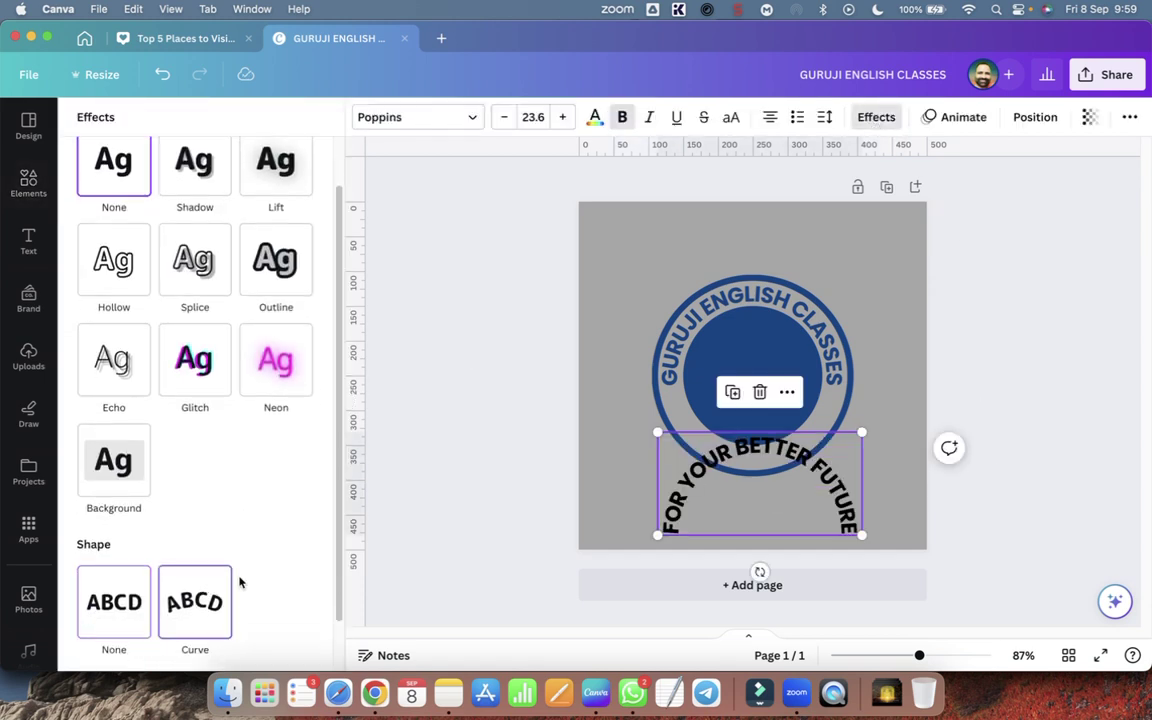
drag(265, 650, 121, 645)
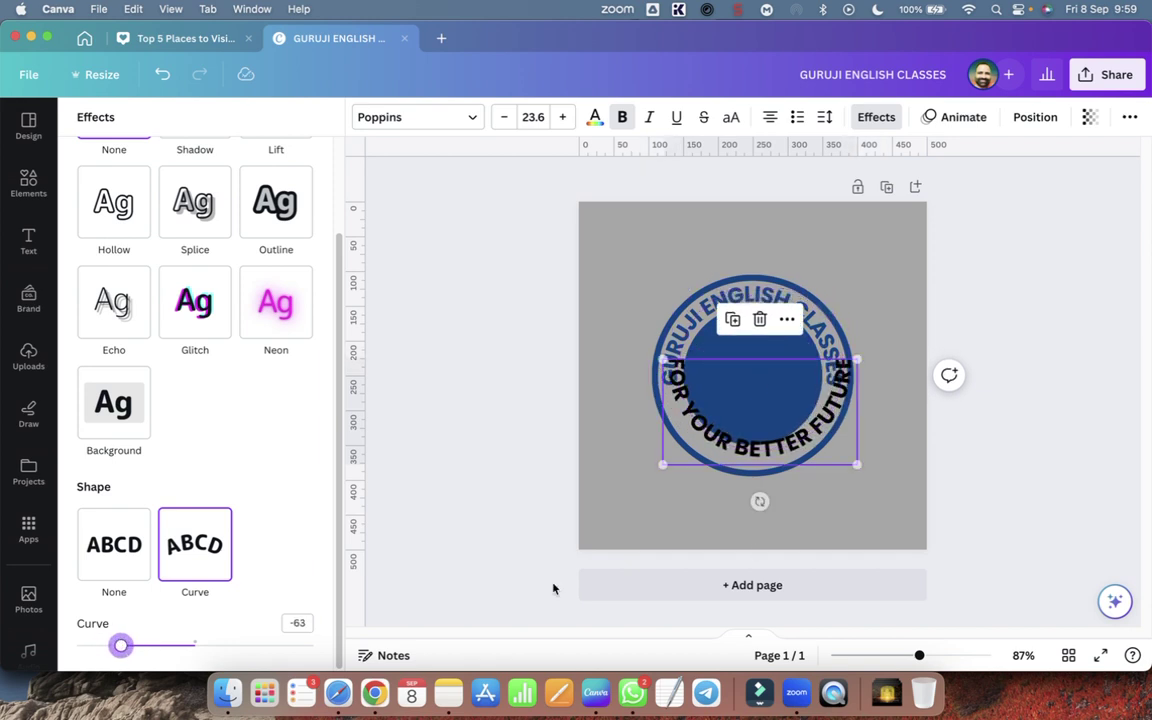
drag(745, 431, 741, 443)
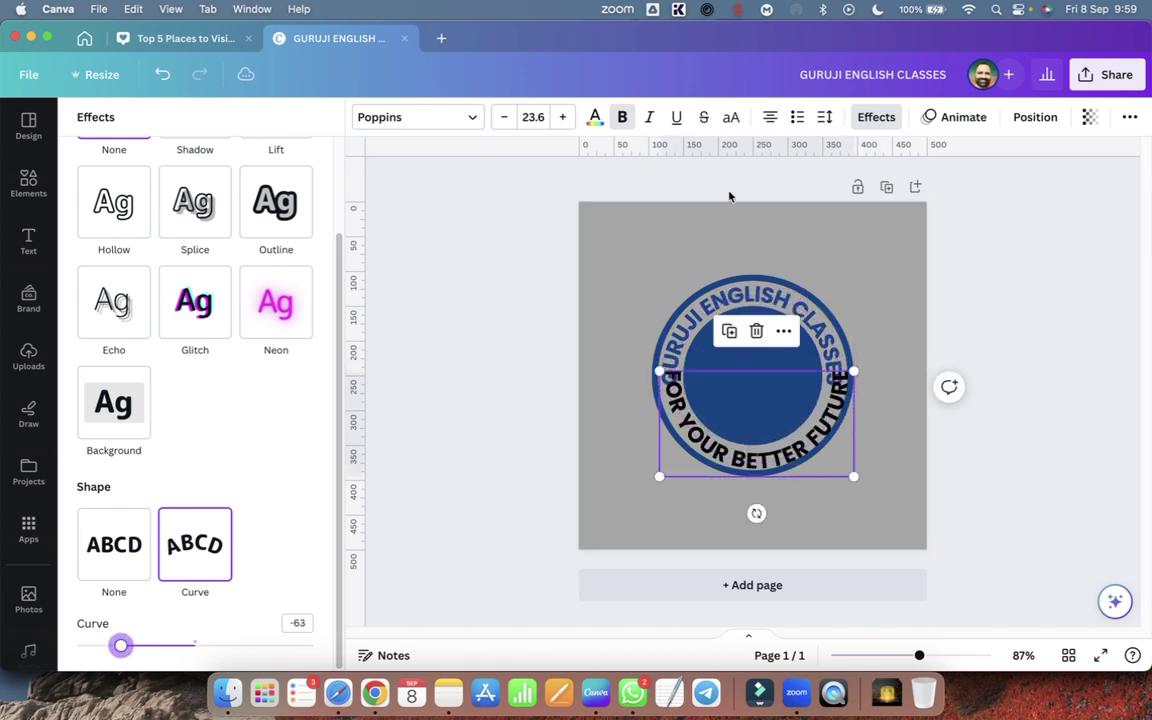
Reduce "FOR YOUR BETTER FUTURE" to size 16.6, set its curve to -47 and centre it below the blue circle.
key(super+shift+comma)
key(super+shift+comma)
key(super+shift+comma)
key(super+shift+comma)
key(super+shift+comma)
key(super+shift+comma)
key(super+shift+comma)
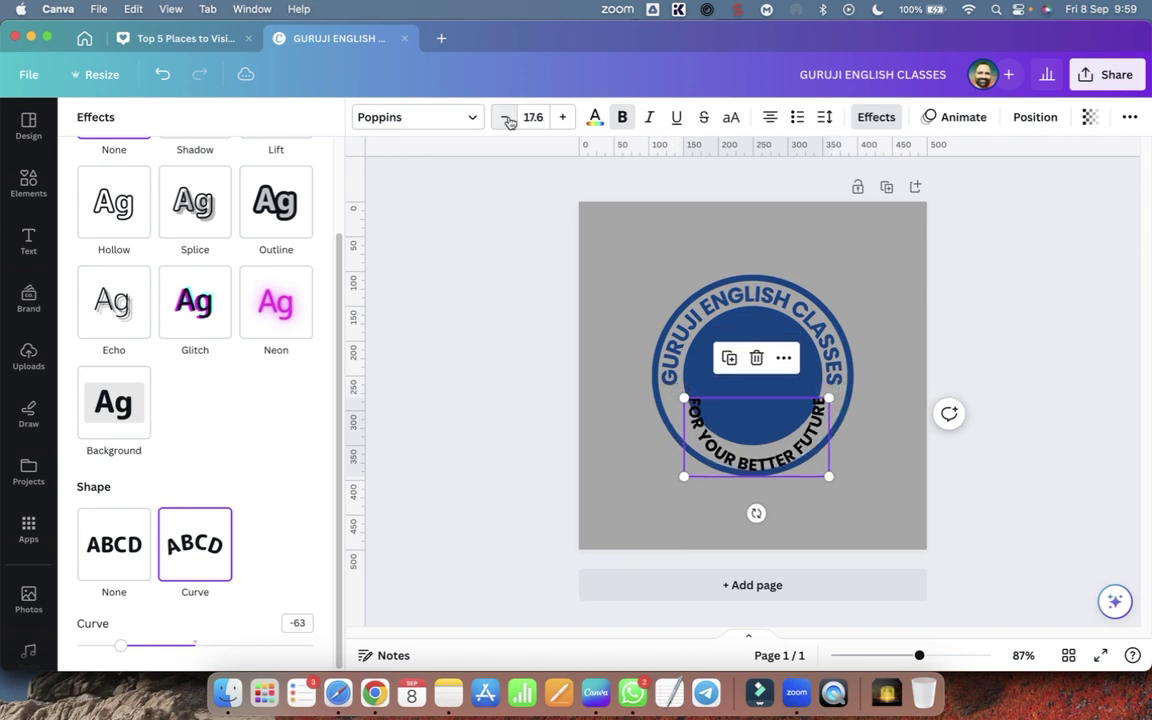
drag(124, 649, 137, 645)
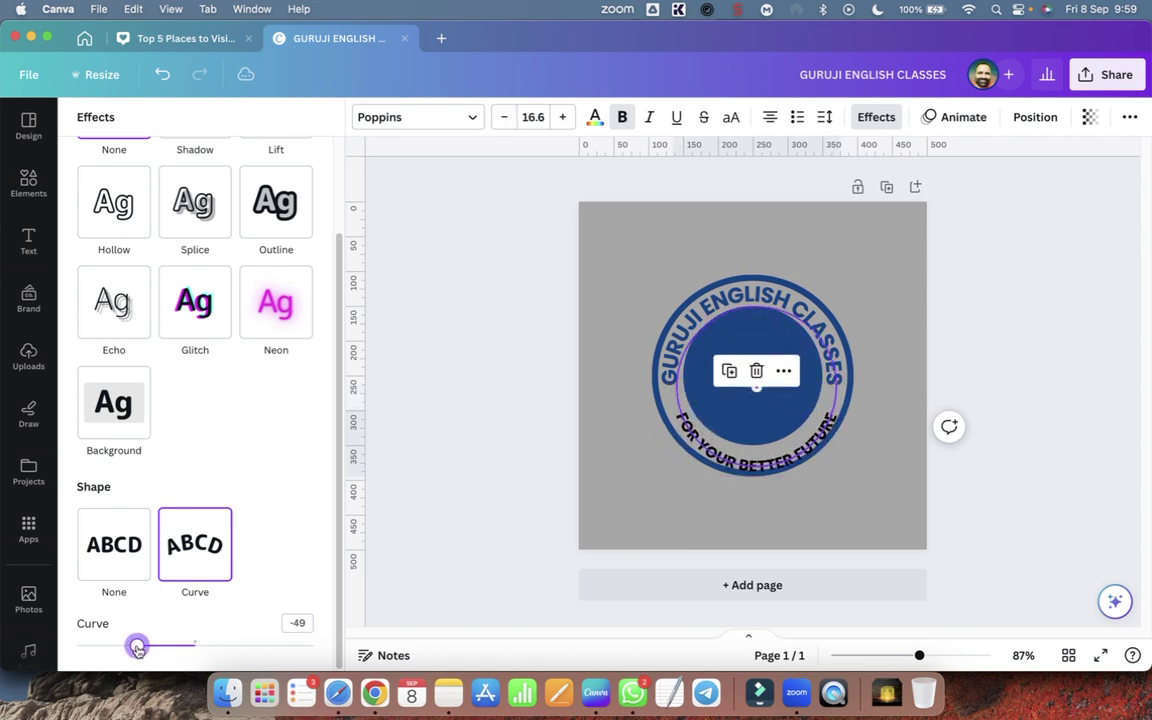
drag(768, 446, 763, 440)
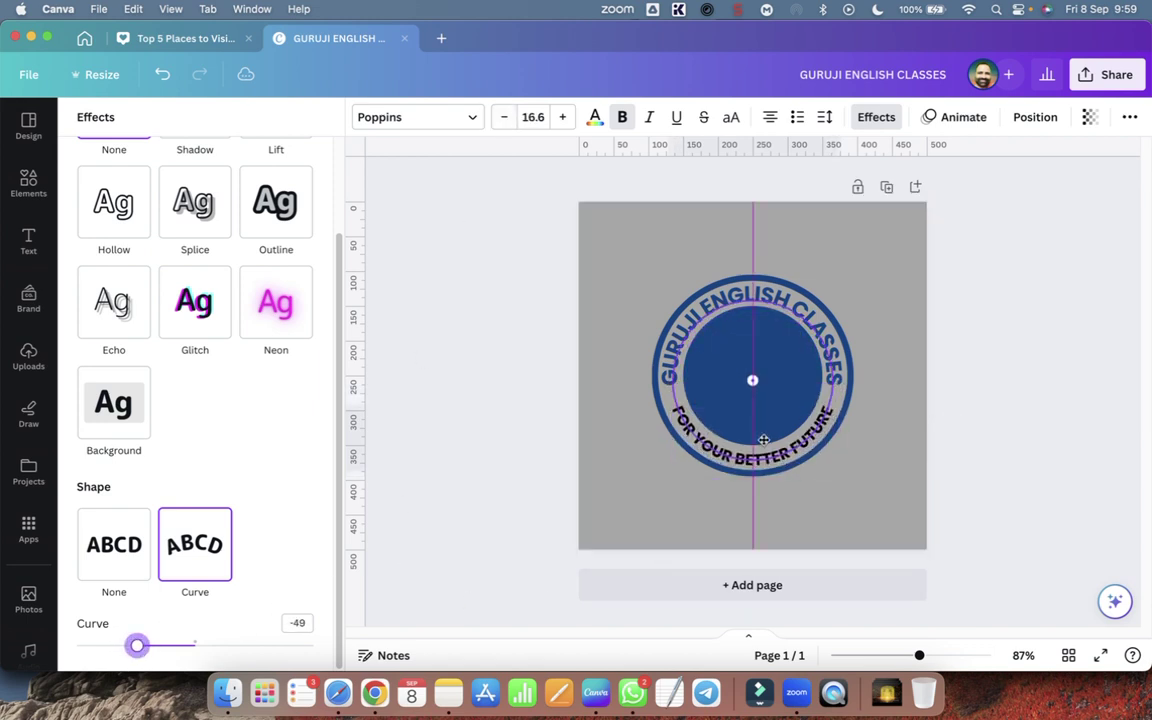
drag(137, 648, 140, 648)
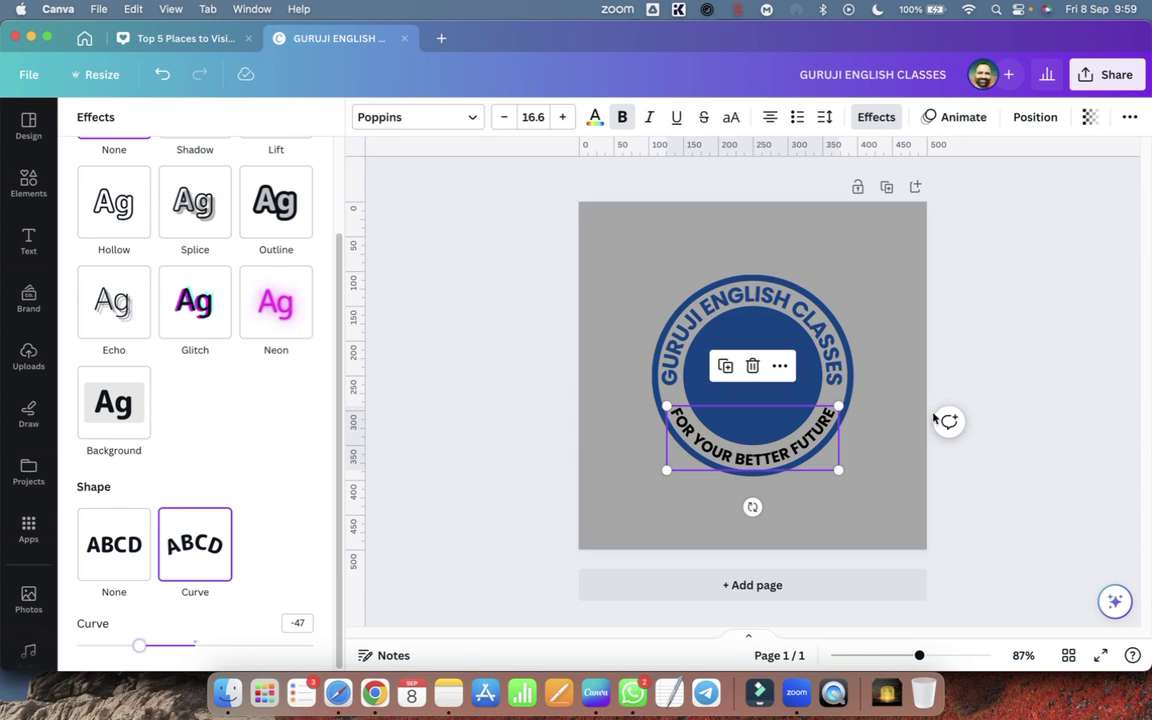
key(Escape)
key(Escape)
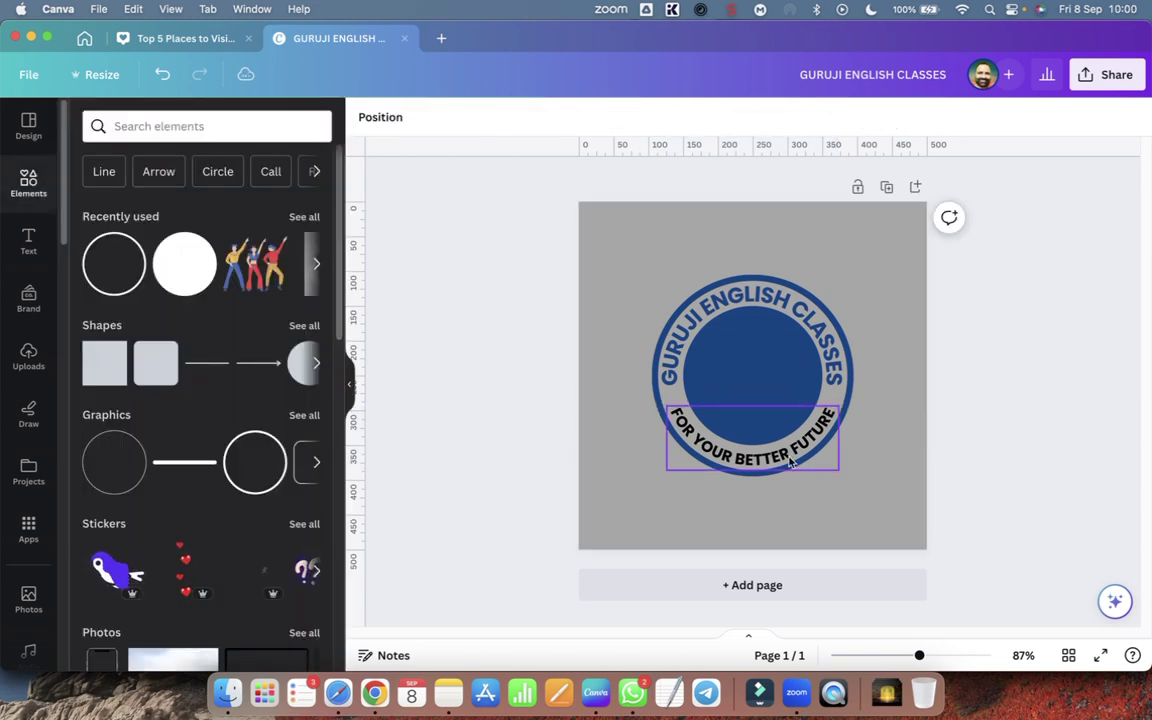
Nudge the "FOR YOUR BETTER FUTURE" text up slightly and recolour it with the dark blue brand colour.
click(792, 460)
drag(792, 460, 790, 453)
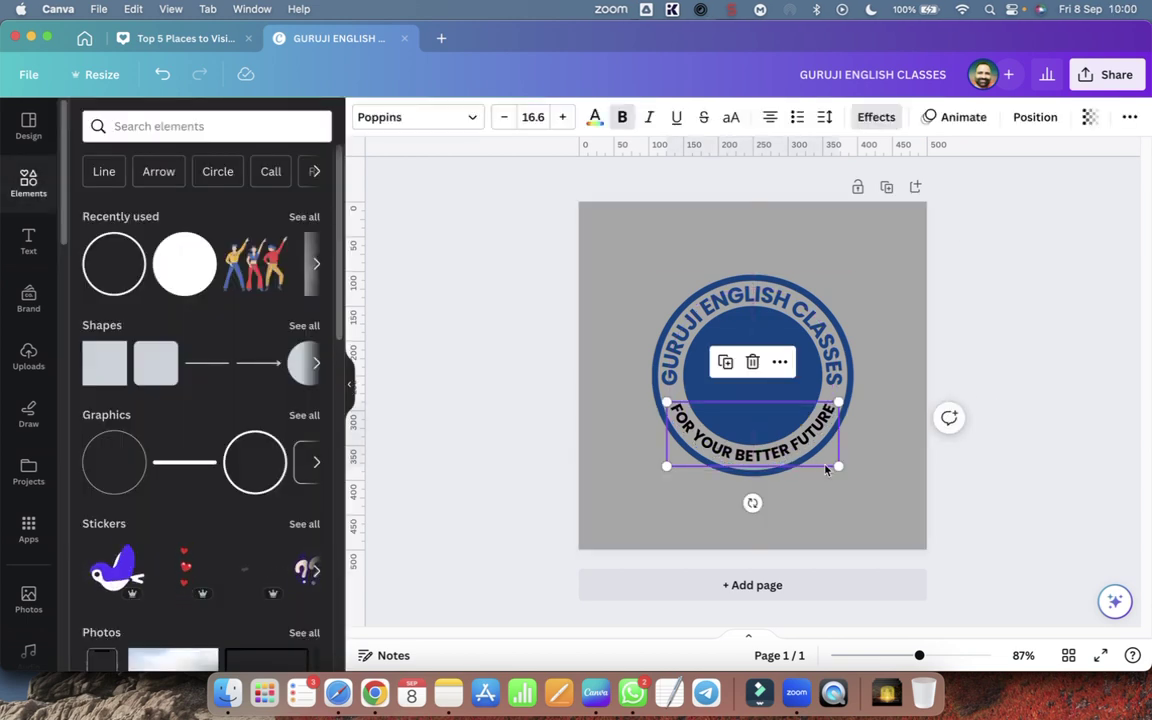
click(594, 117)
scroll(284, 461, down, 1)
click(93, 340)
click(1042, 345)
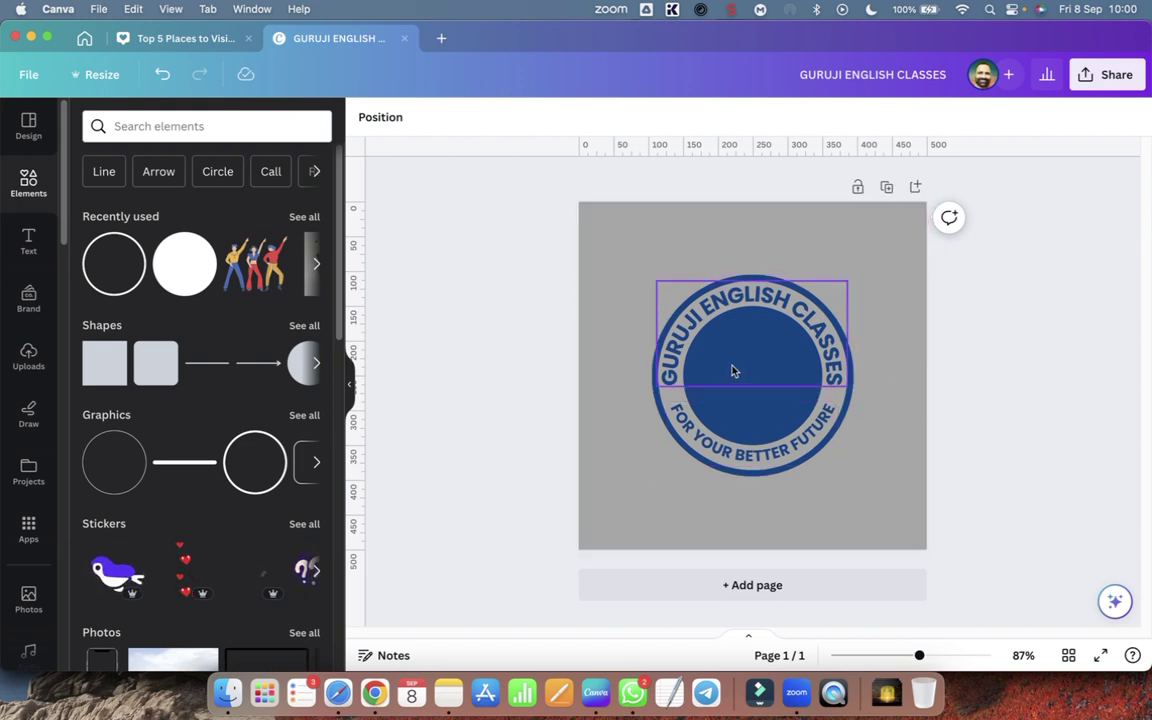
Add a white circle over the logo and enlarge it to the ring's size, about 290 px across.
click(184, 263)
drag(743, 398, 708, 364)
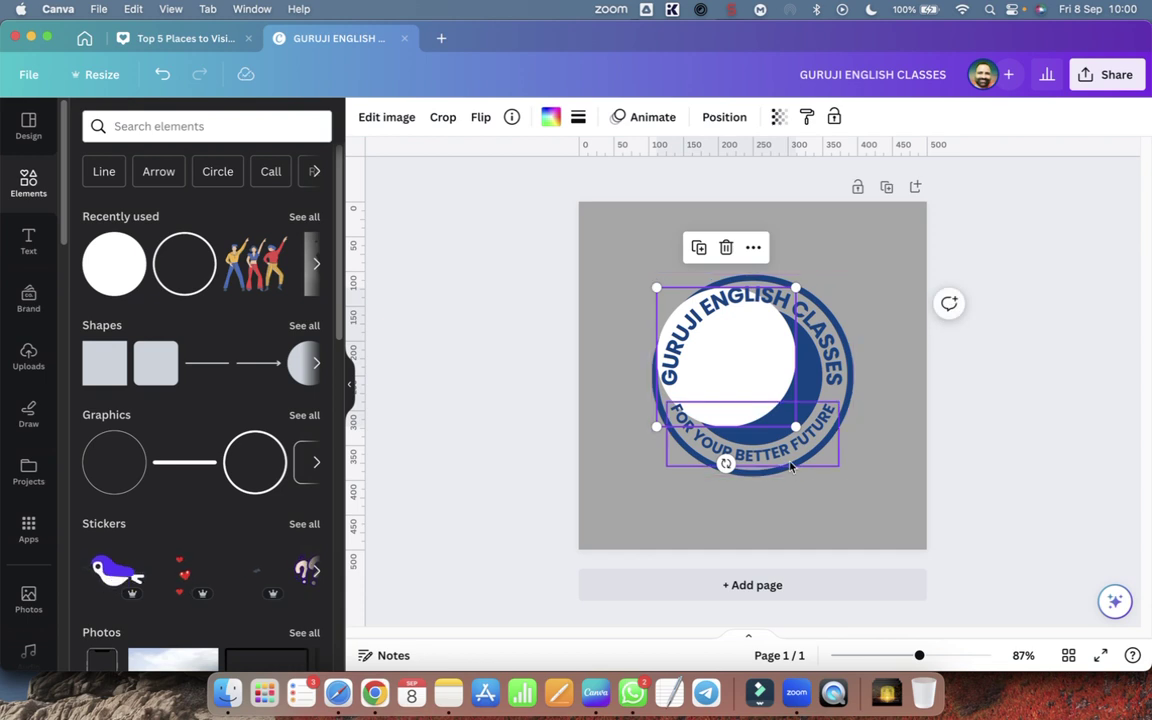
drag(795, 427, 846, 477)
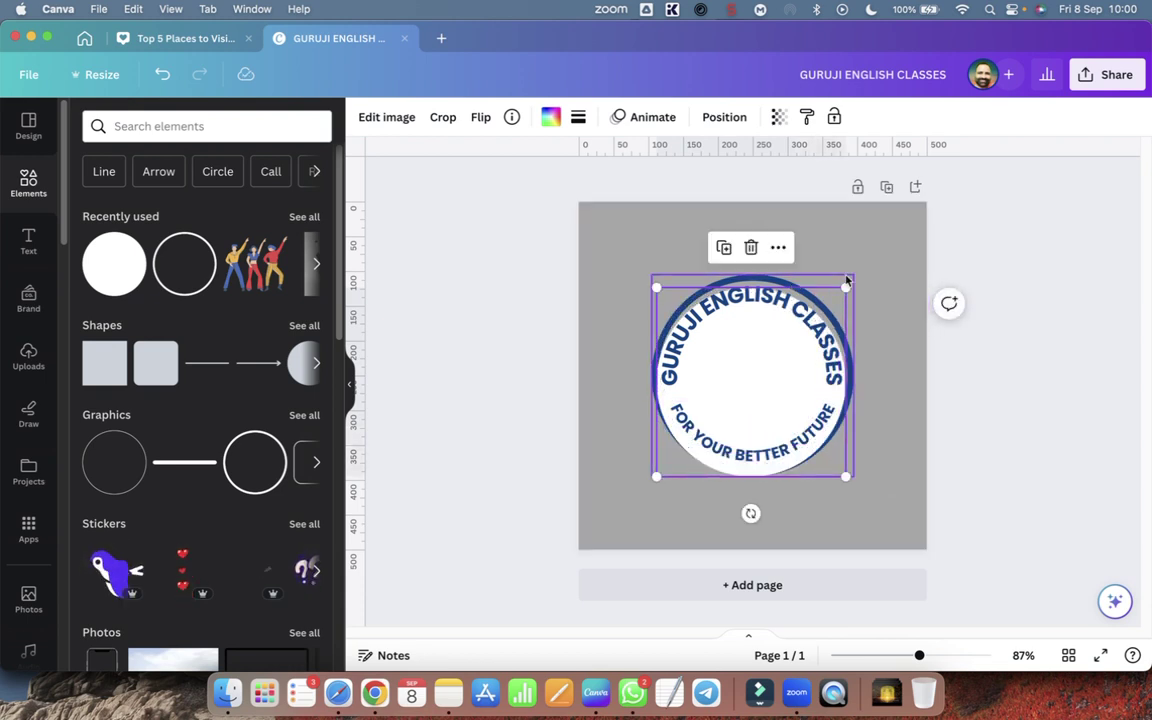
drag(846, 288, 858, 274)
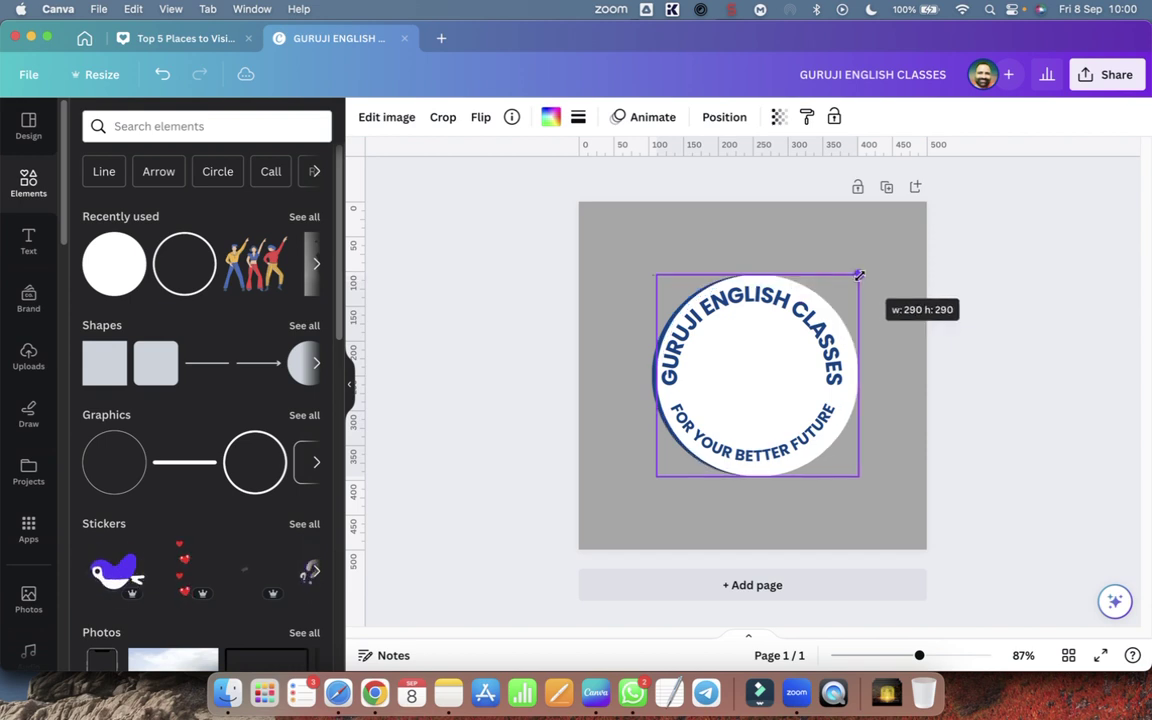
Move both curved texts off the white circle towards opposite corners of the page.
click(836, 458)
click(764, 373)
drag(758, 368, 890, 275)
click(758, 411)
drag(758, 411, 614, 490)
Centre the white circle on the page and send it backward behind the blue circle and the ring.
drag(805, 375, 797, 375)
click(730, 120)
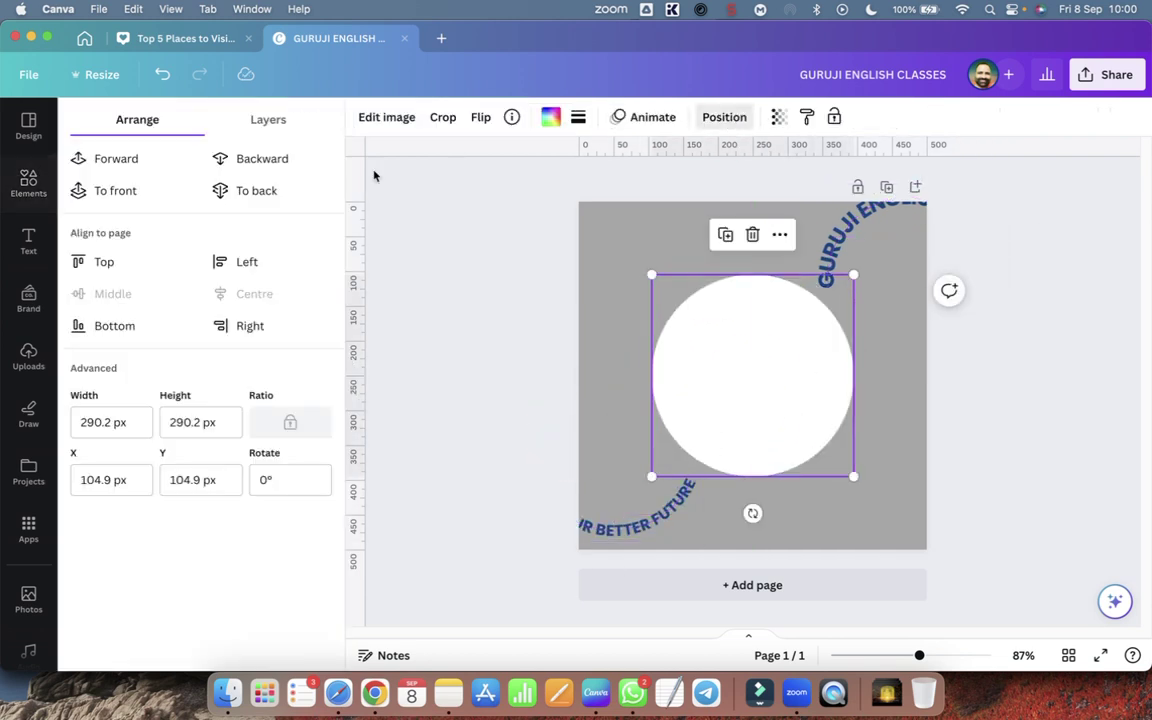
click(278, 159)
click(995, 342)
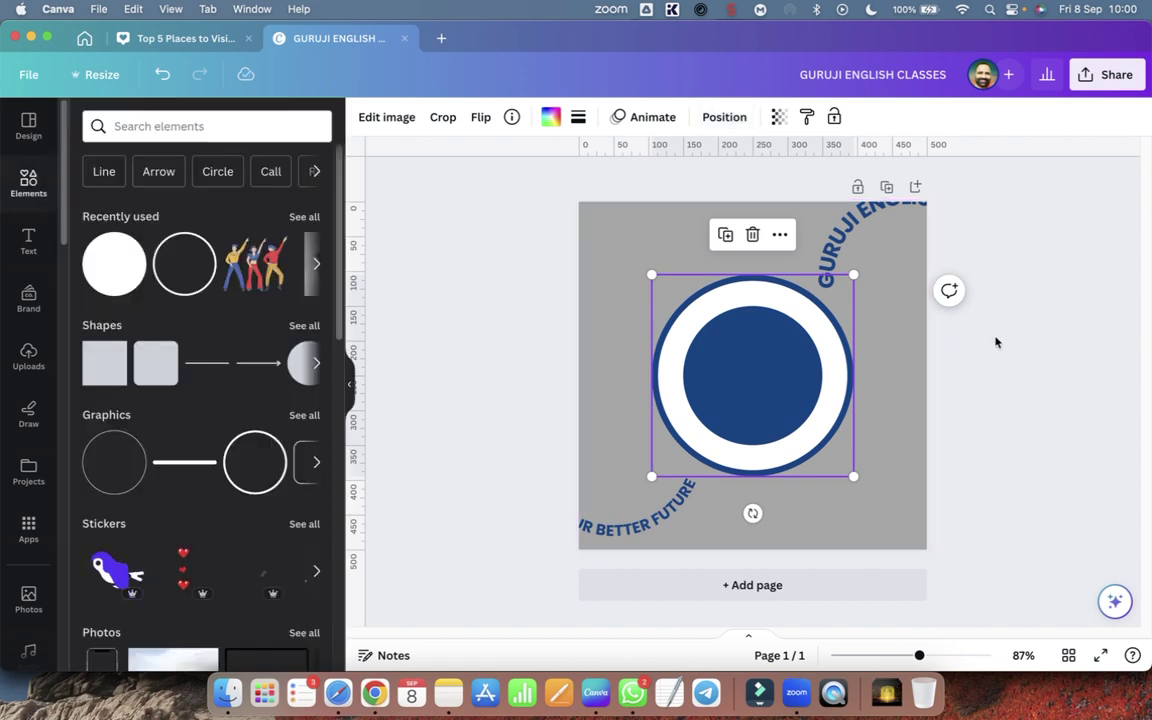
Move both curved texts back into the white band, "GURUJI ENGLISH CLASSES" above and "FOR YOUR BETTER FUTURE" below the blue circle.
drag(860, 235, 702, 313)
click(982, 321)
drag(655, 518, 755, 455)
click(1019, 419)
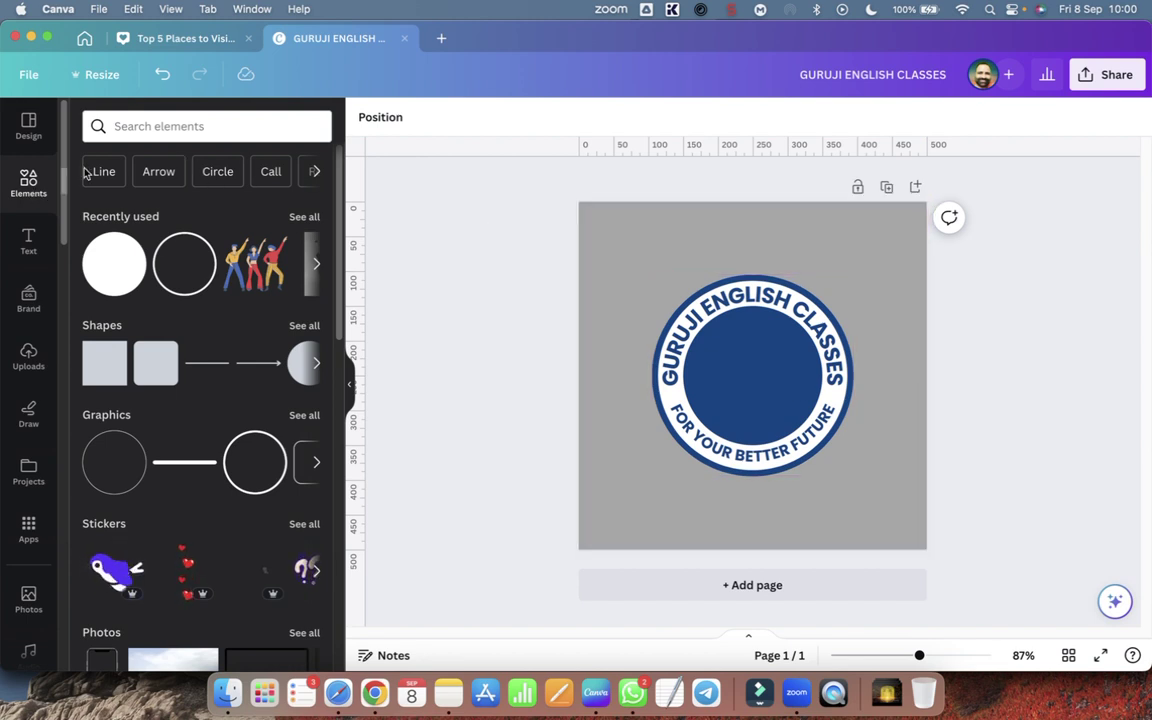
Search the elements for "english logo" and limit the results to graphics.
click(116, 126)
text(english logo)
key(Return)
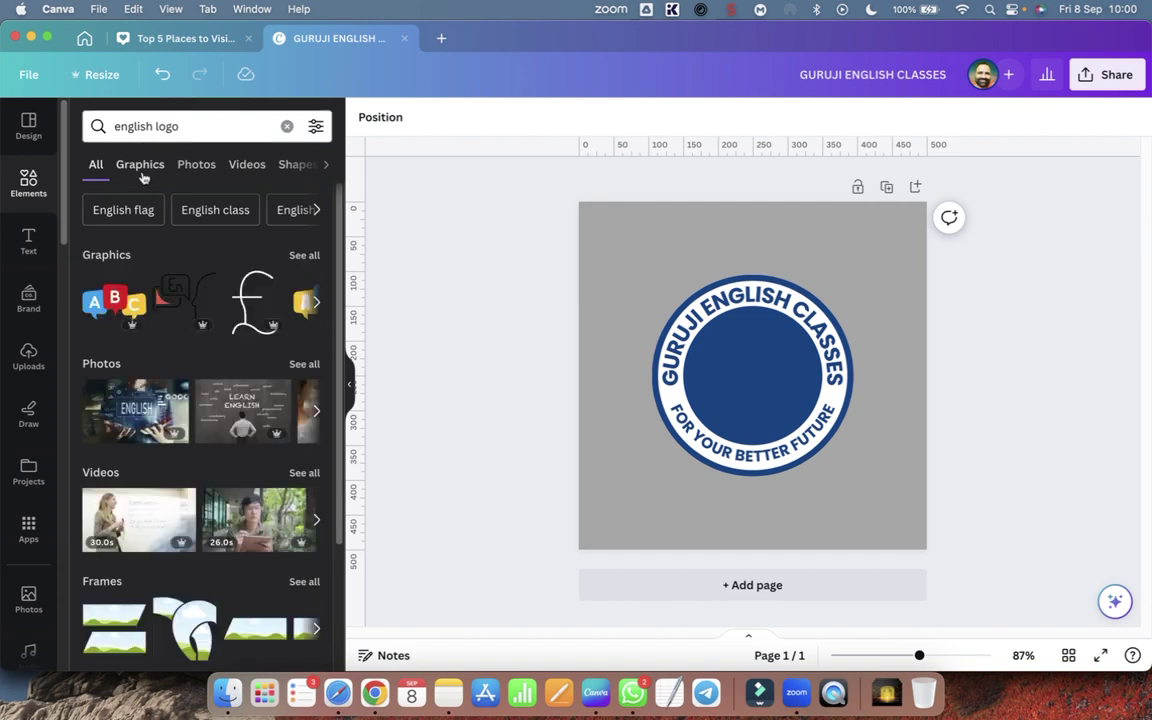
click(140, 166)
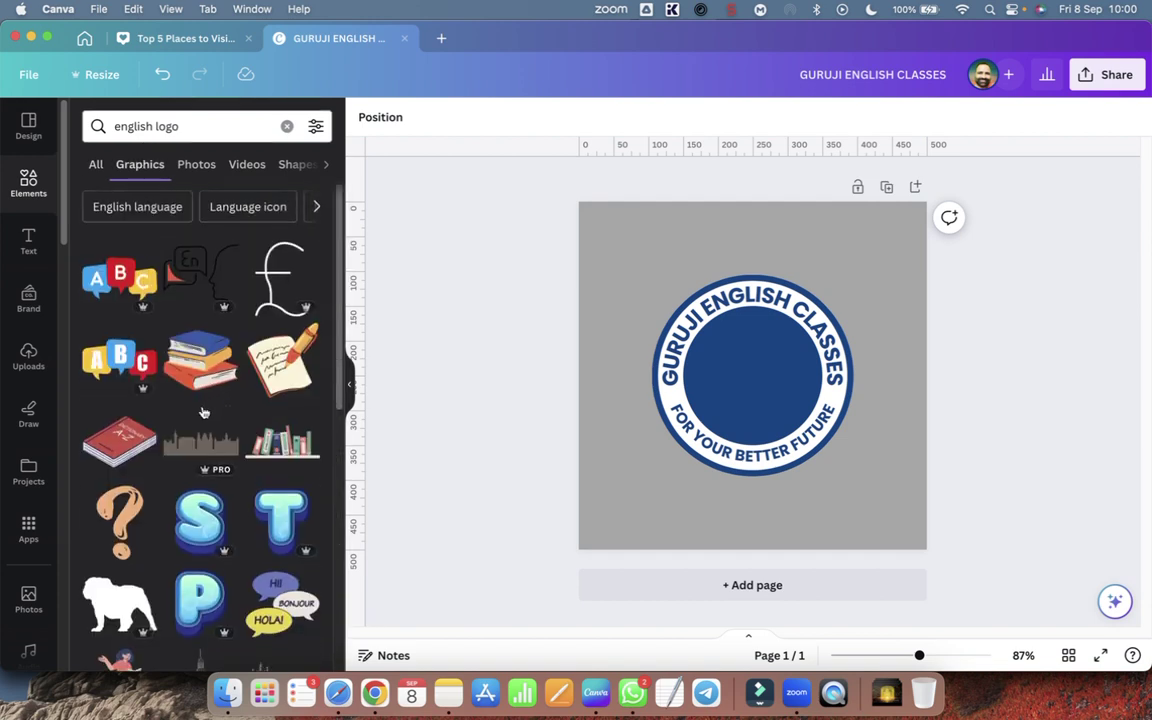
Look through the "english logo" graphics for an emblem that suits the centre of the logo.
scroll(202, 412, down, 5)
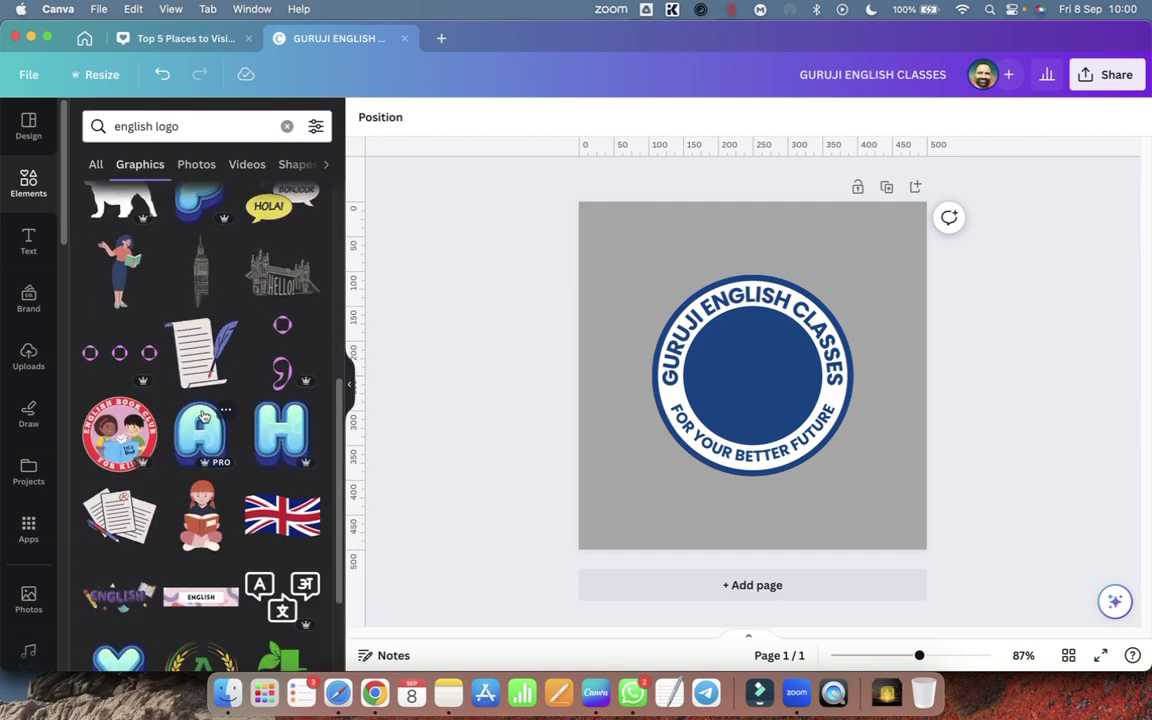
scroll(195, 420, down, 1)
scroll(249, 390, down, 3)
scroll(247, 412, down, 4)
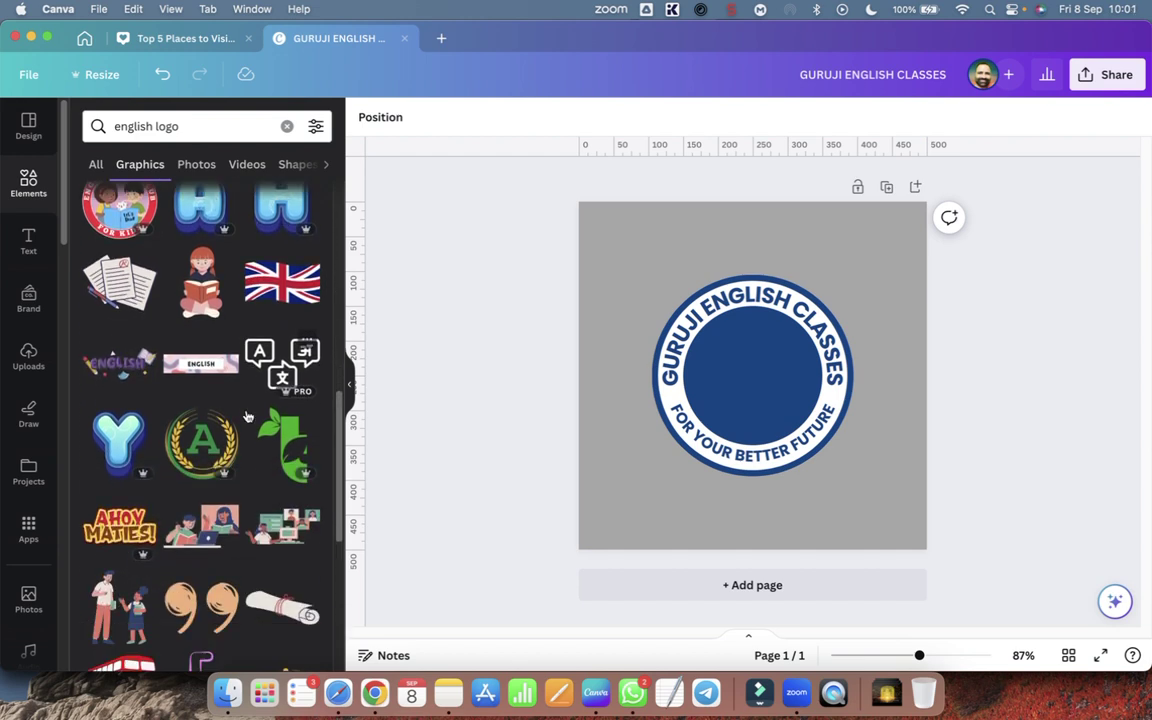
scroll(240, 418, down, 10)
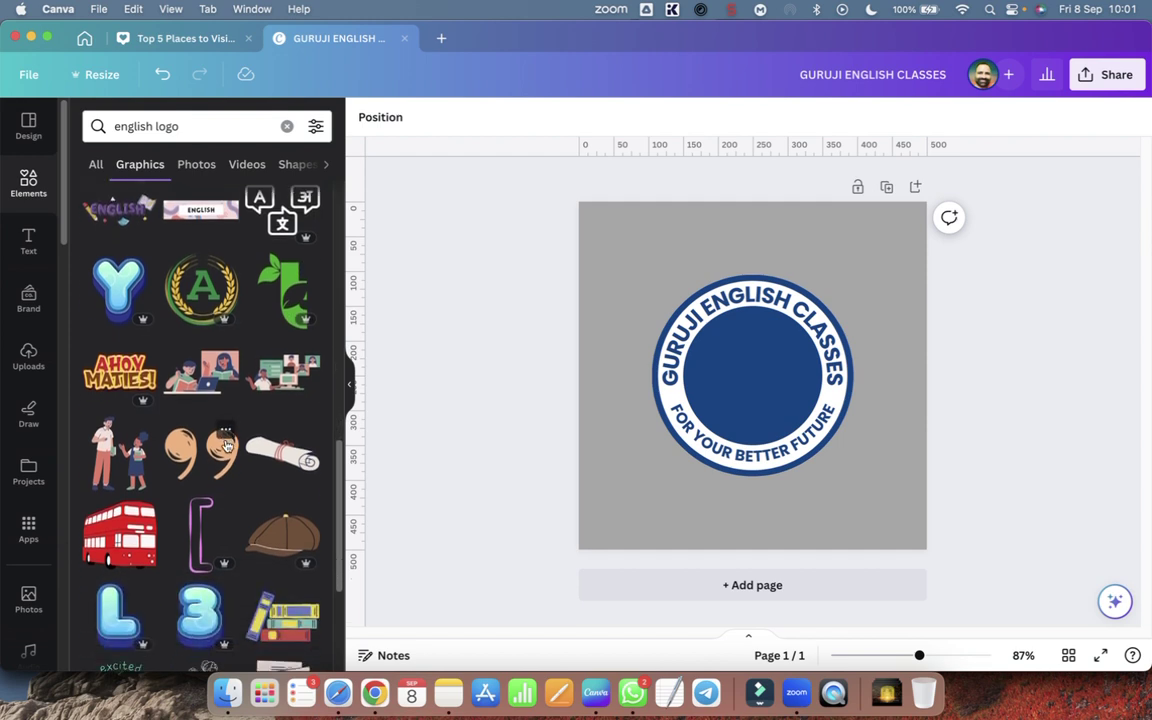
scroll(228, 446, down, 2)
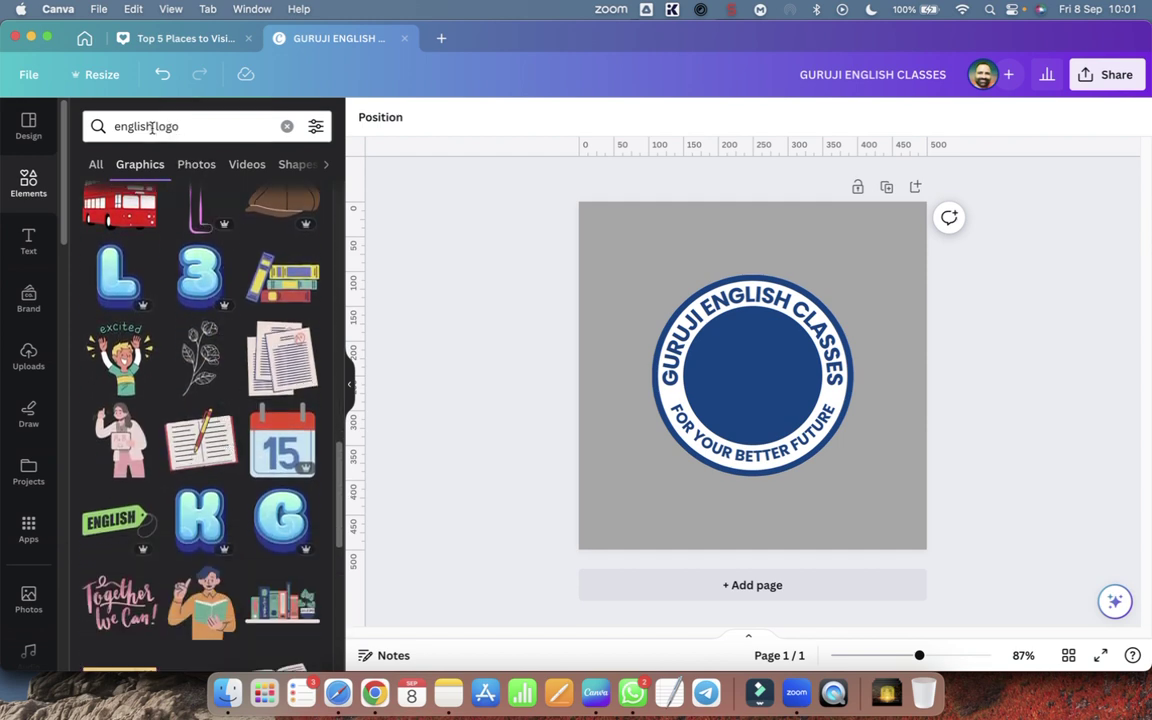
scroll(207, 405, down, 6)
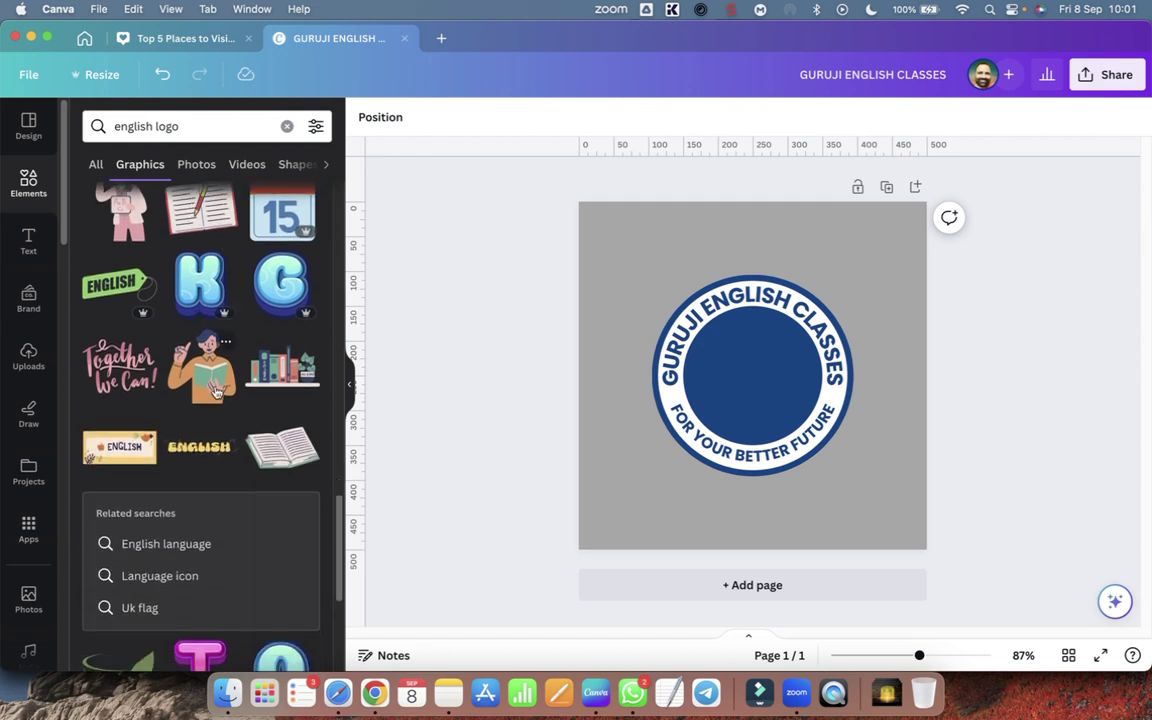
scroll(215, 392, down, 8)
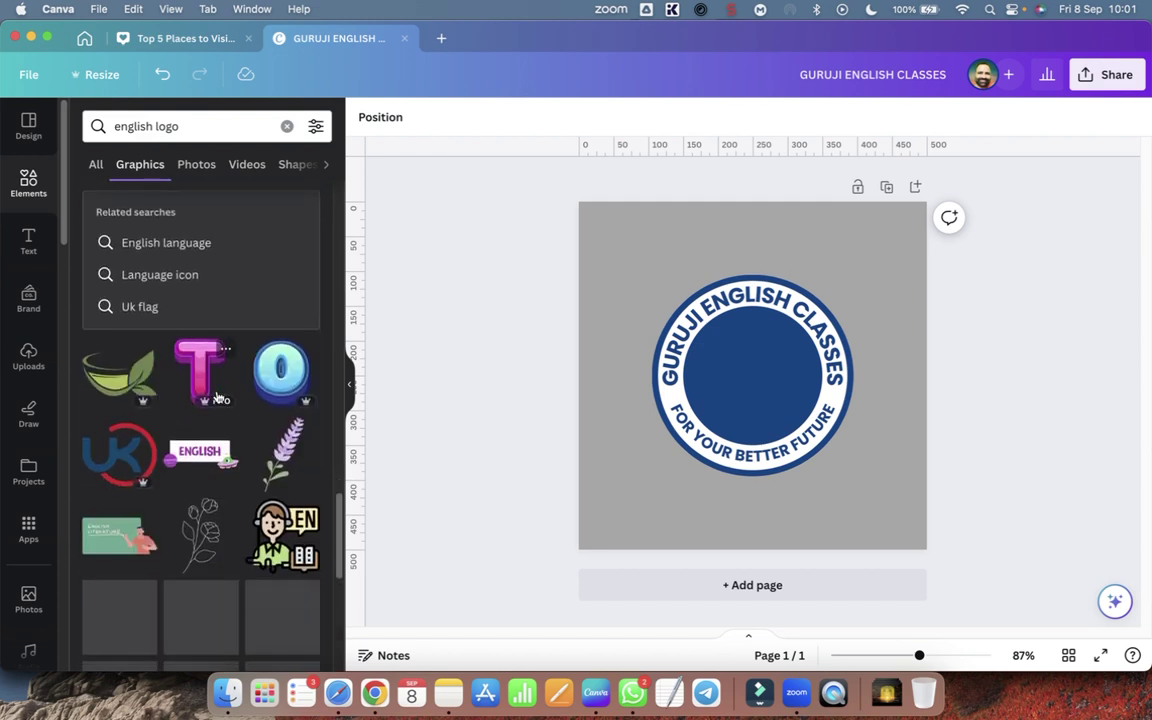
scroll(218, 398, down, 3)
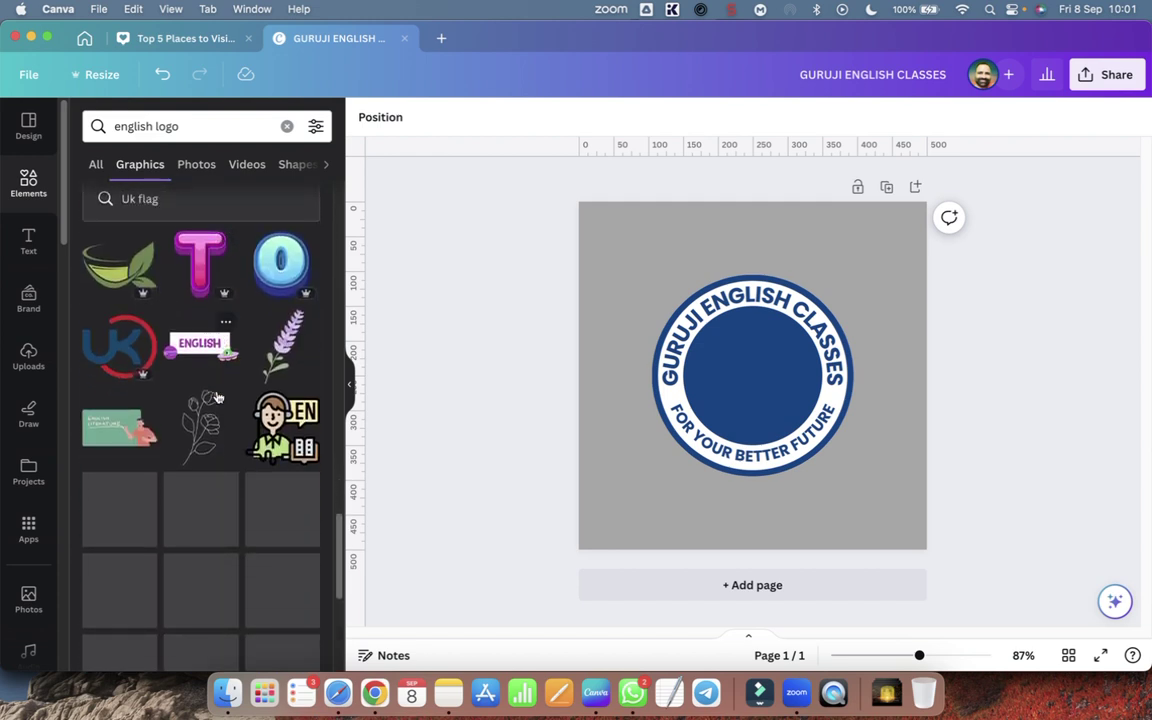
Refine the graphics search to "learn english logo".
click(113, 126)
text(lea)
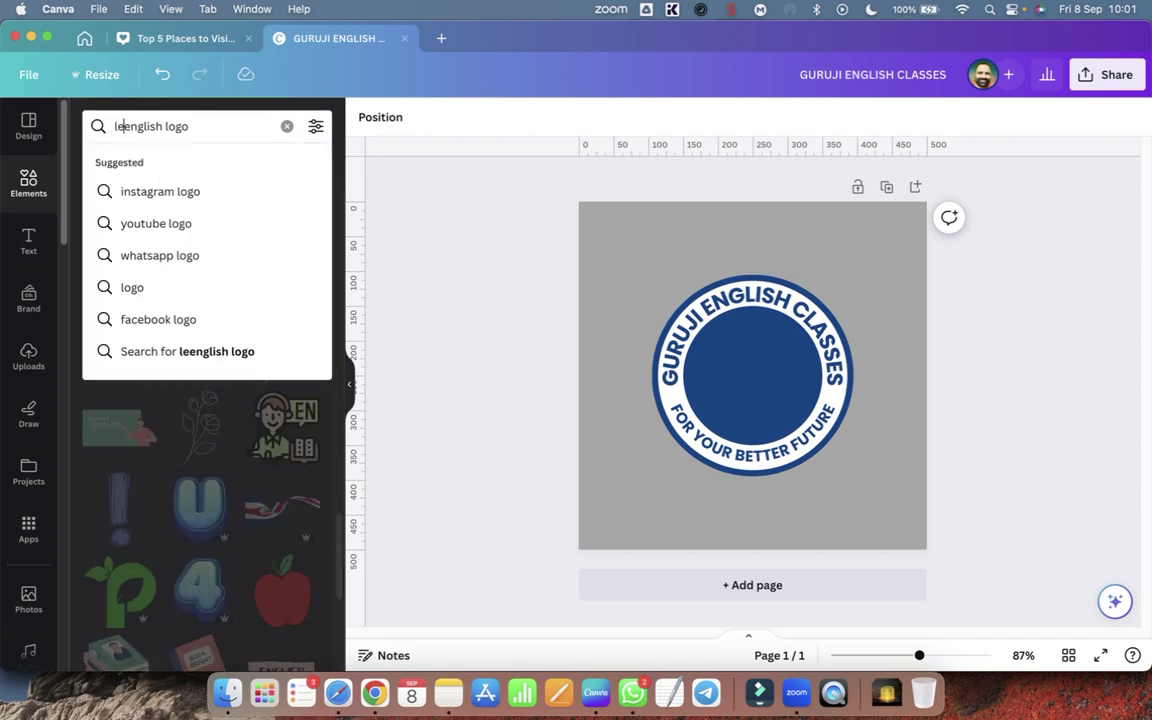
text(rn)
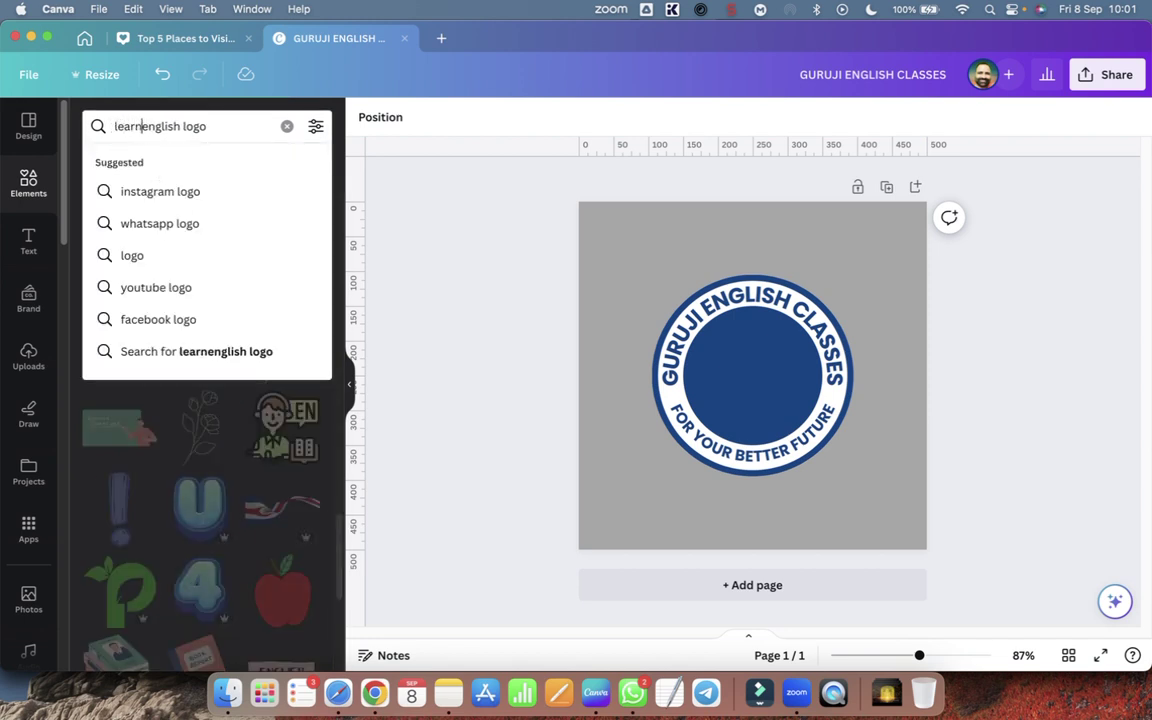
key(Return)
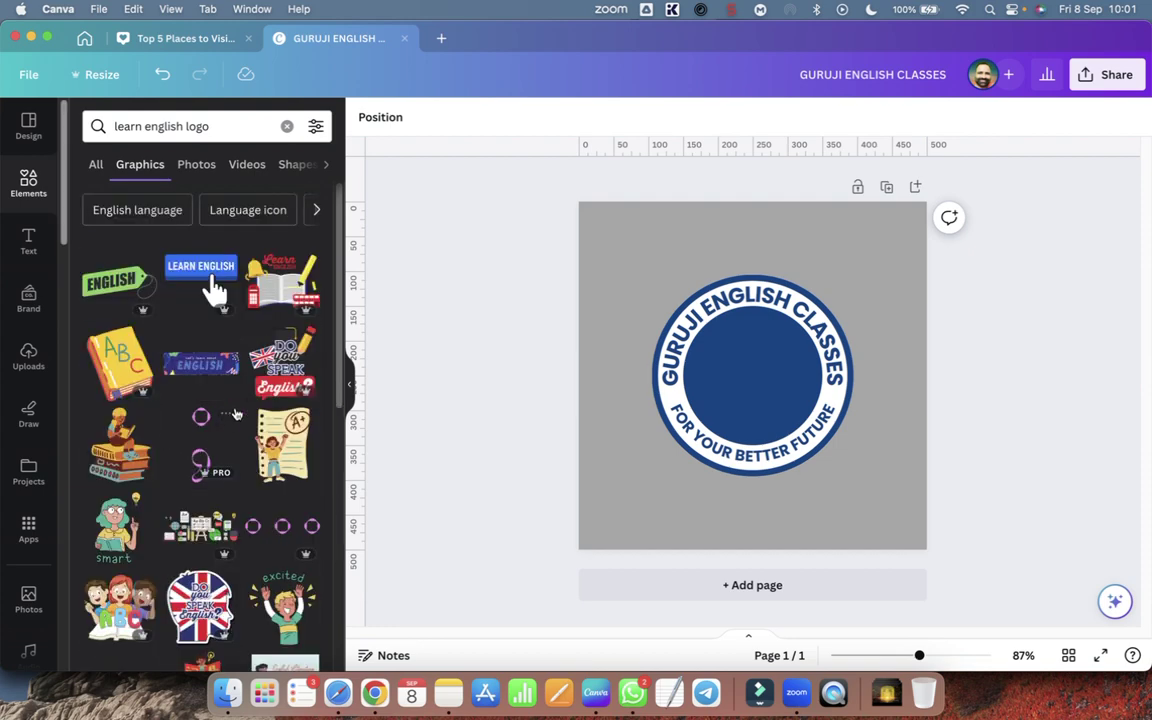
Add the coloured A, B, C letters graphic to the logo, shrink it and centre it inside the blue circle.
scroll(213, 290, down, 15)
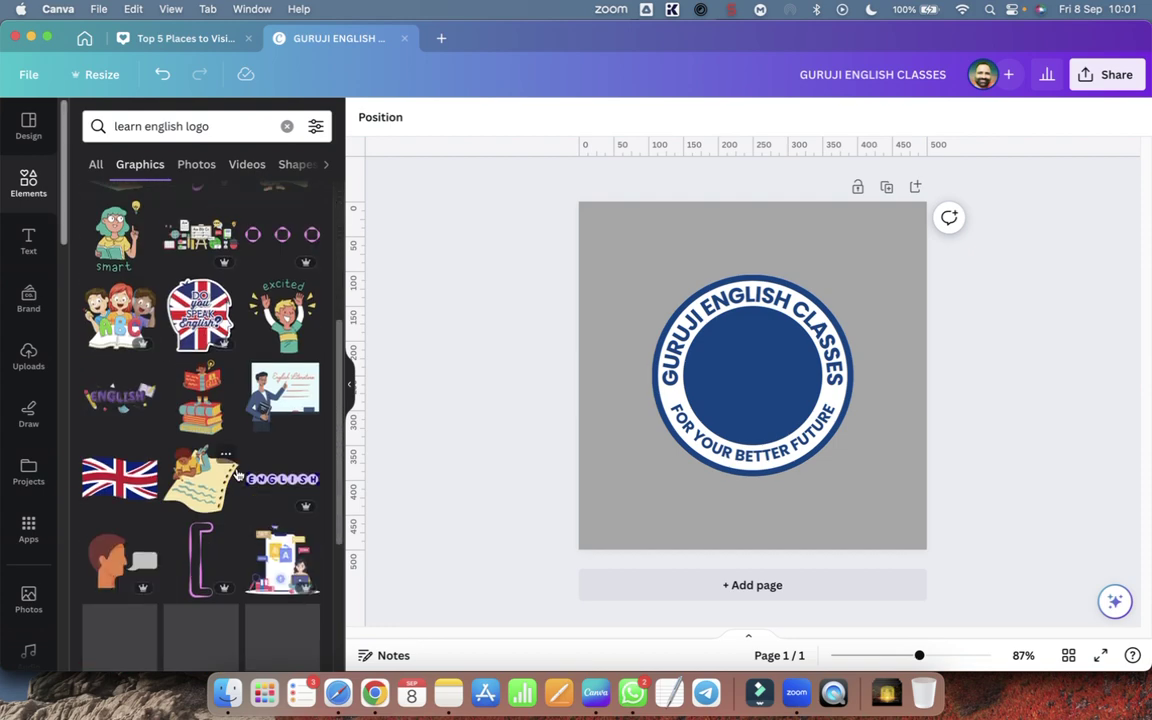
click(148, 126)
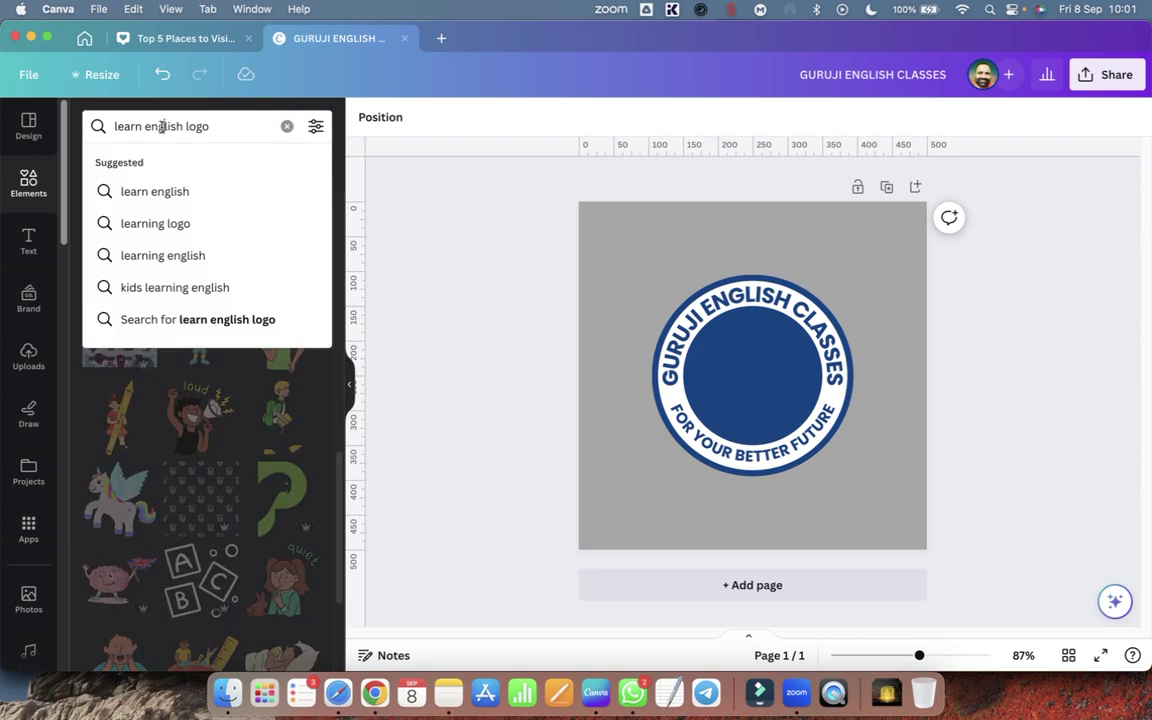
drag(183, 126, 108, 124)
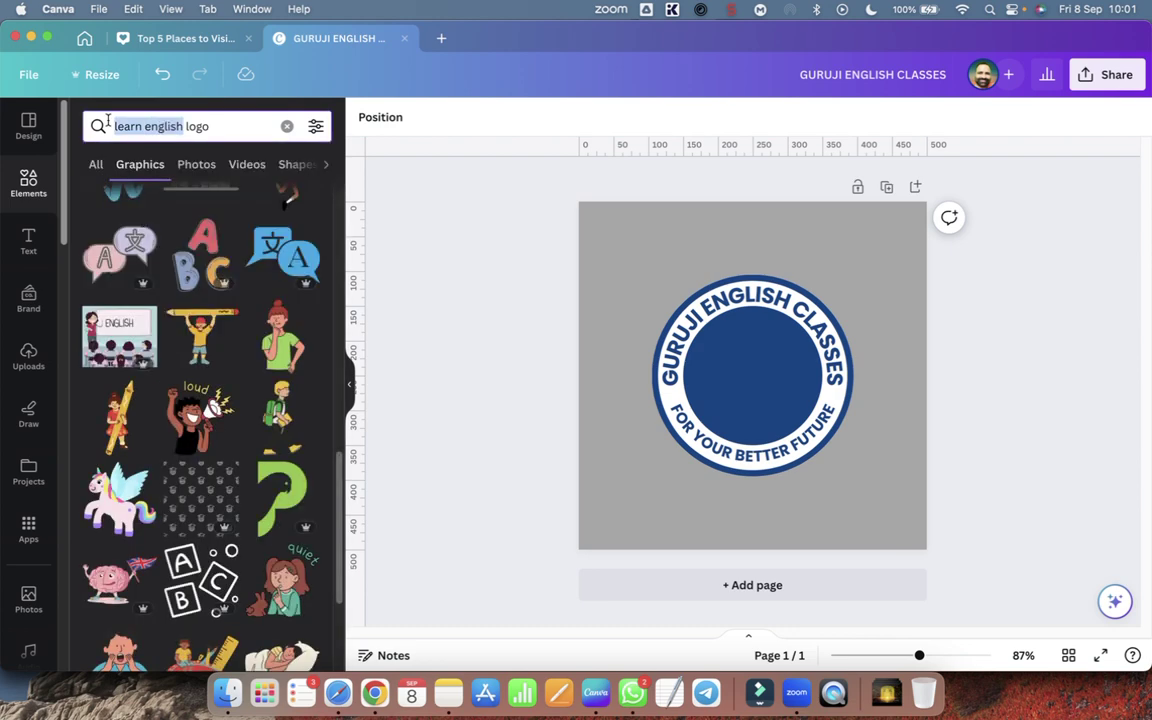
click(203, 253)
click(997, 372)
click(771, 371)
click(777, 403)
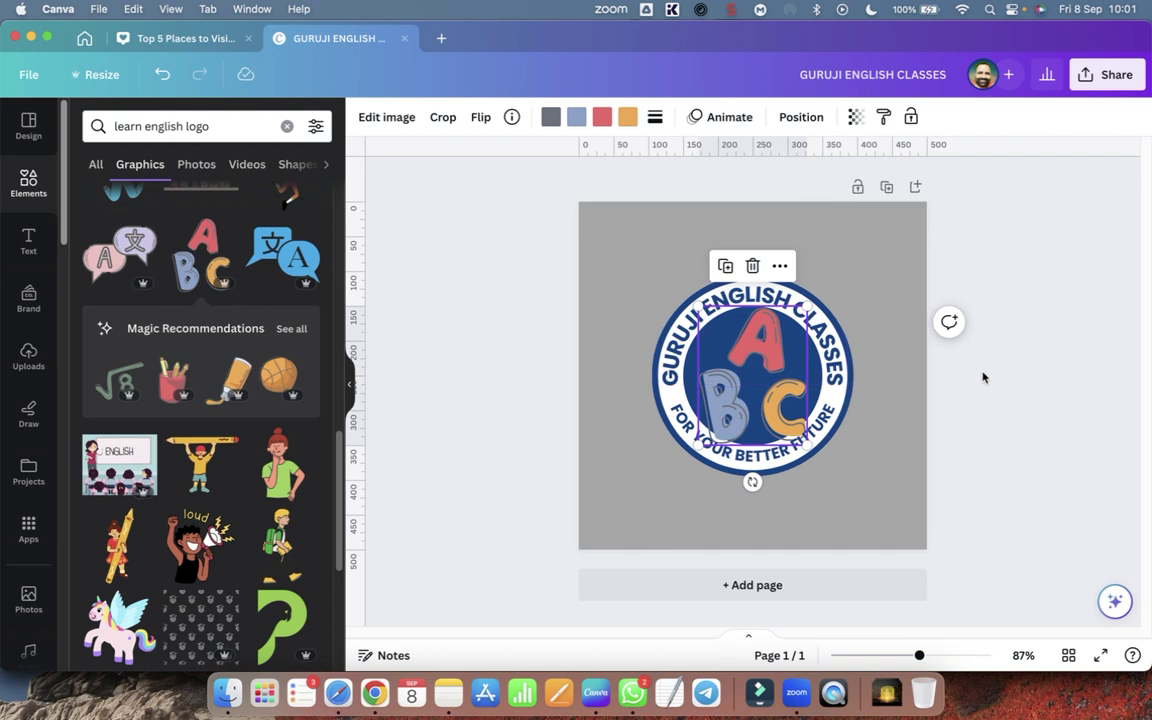
drag(807, 300, 781, 338)
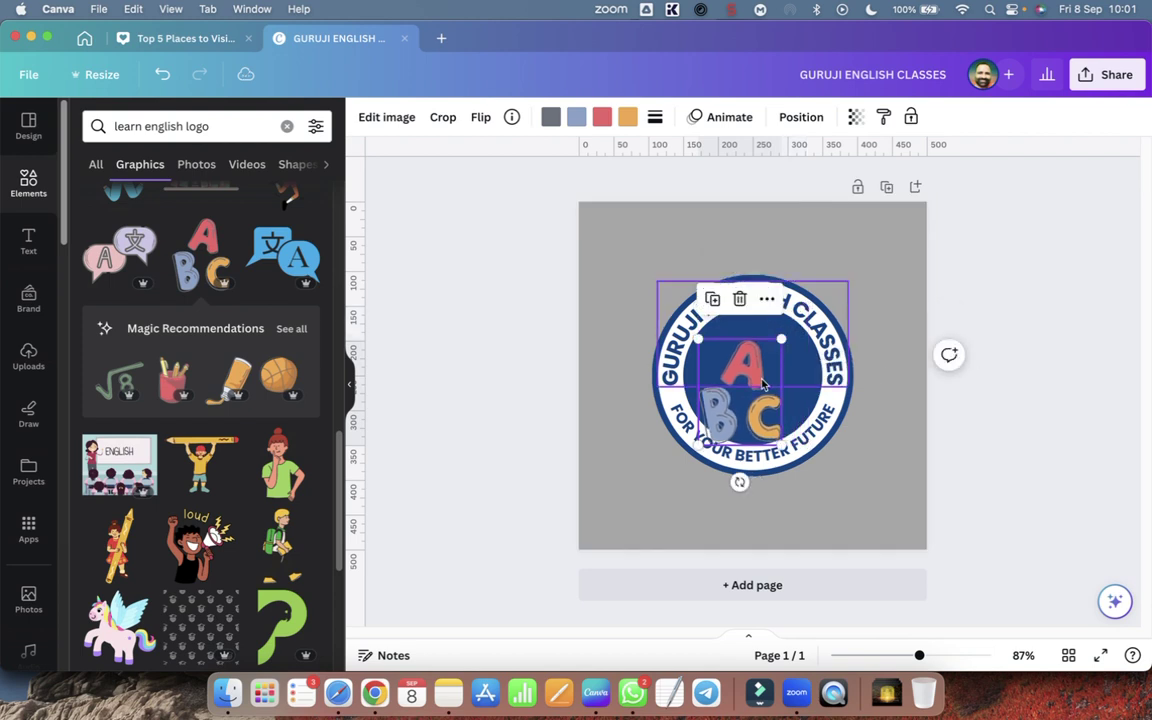
drag(759, 403, 768, 384)
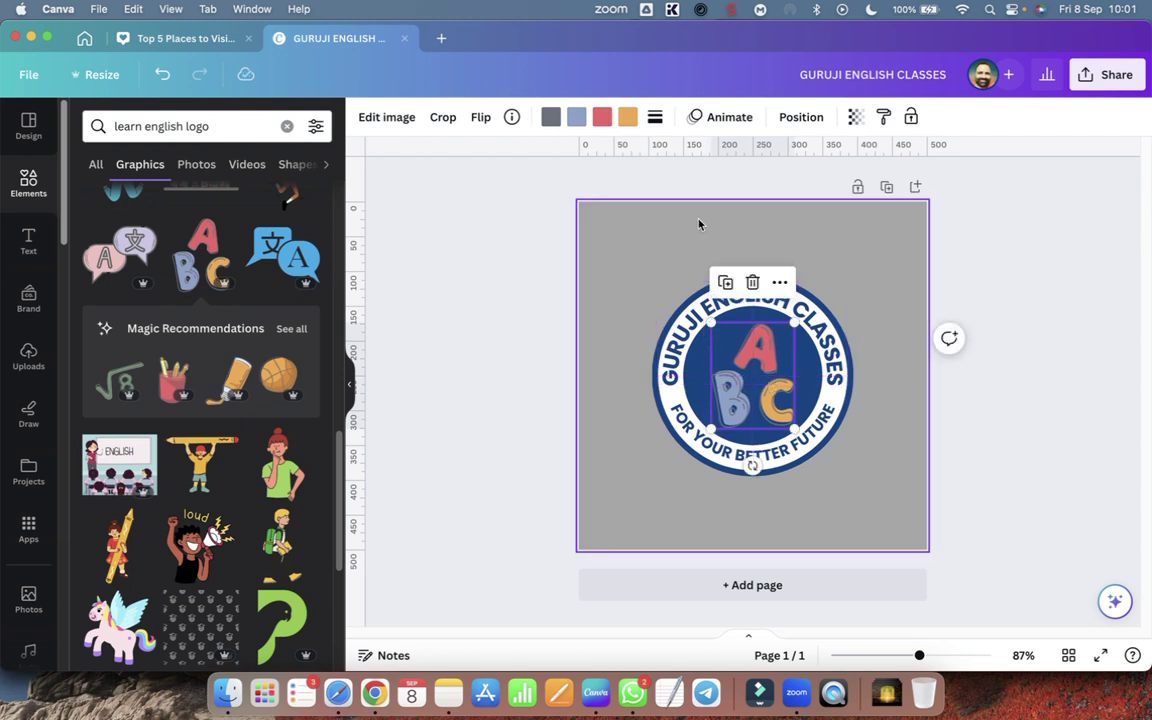
Recolour the red, orange and light blue fills of the ABC graphic to white.
click(602, 117)
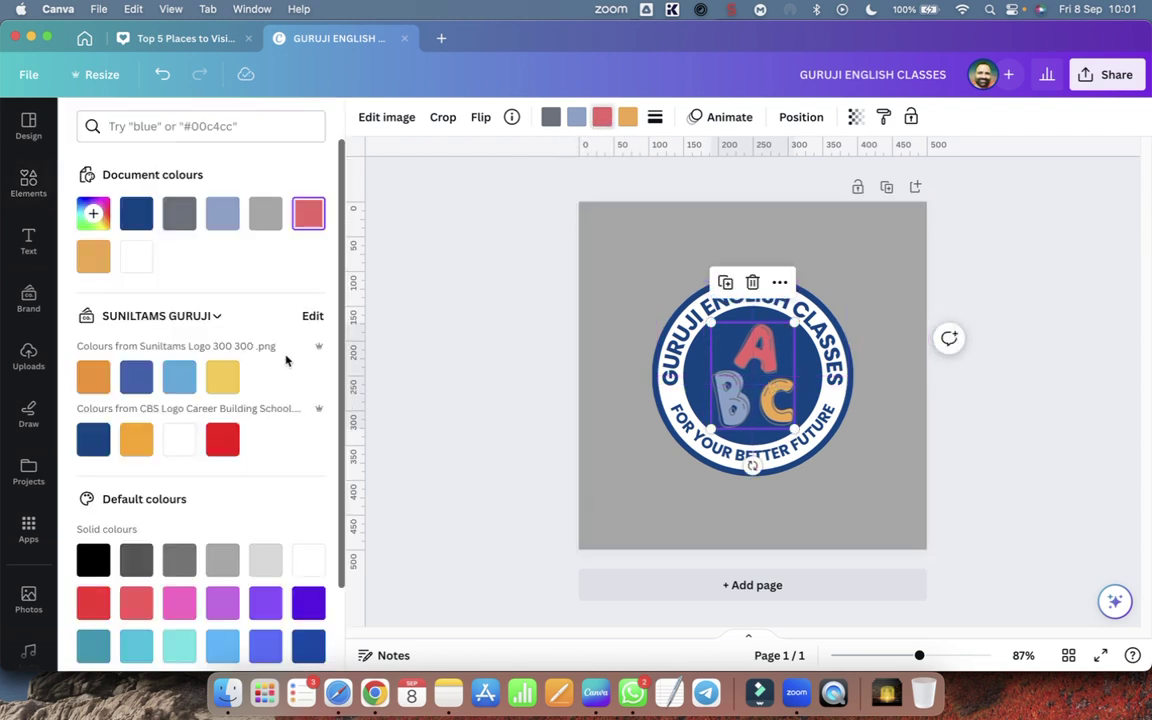
click(310, 563)
click(627, 117)
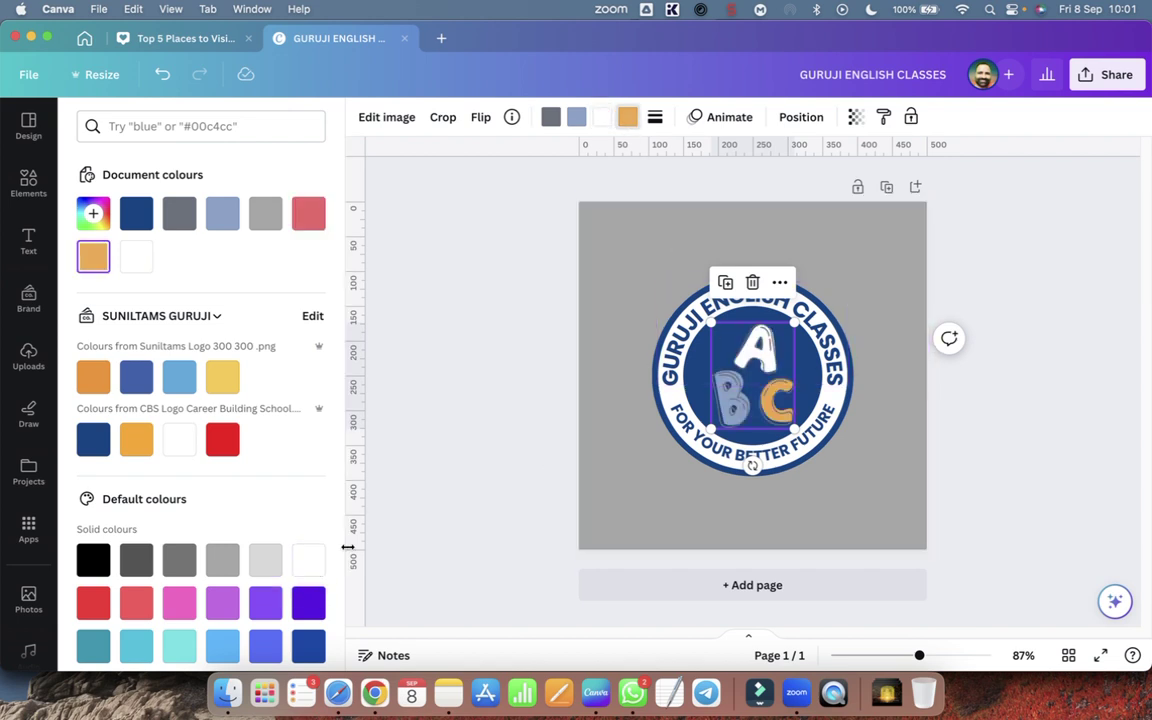
click(308, 562)
click(575, 117)
click(308, 562)
Change the grey outline colour of the ABC graphic to the dark blue from the CBS Logo brand colours.
click(551, 118)
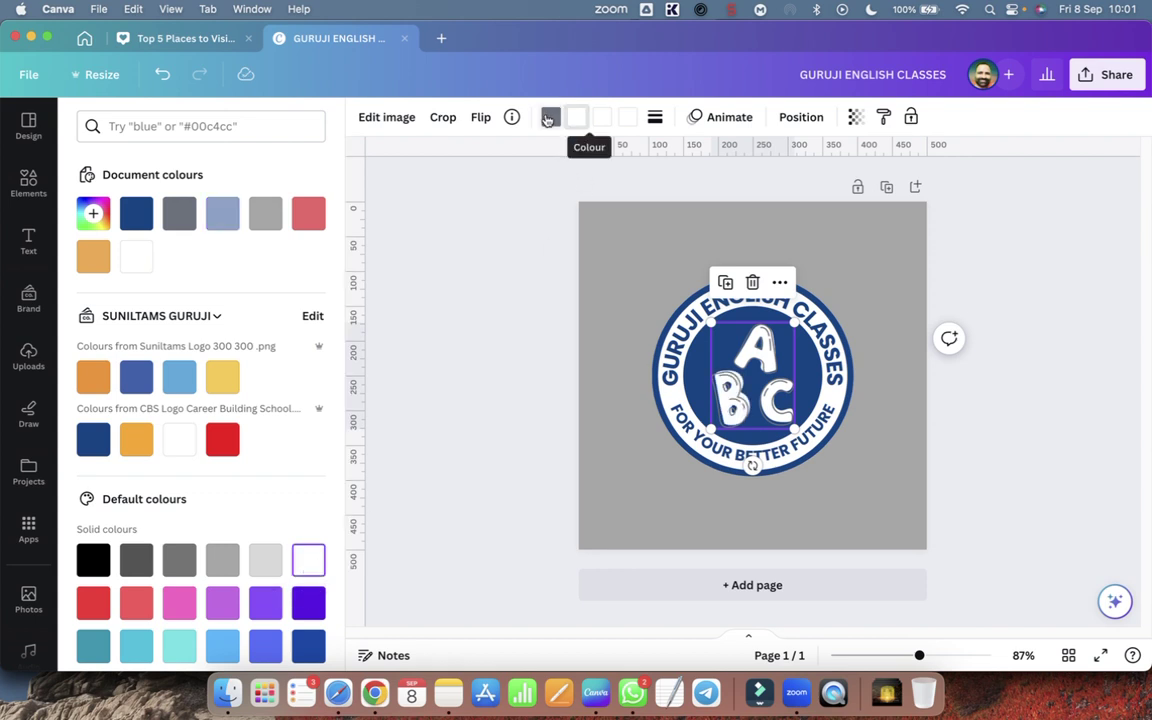
click(110, 434)
click(1003, 413)
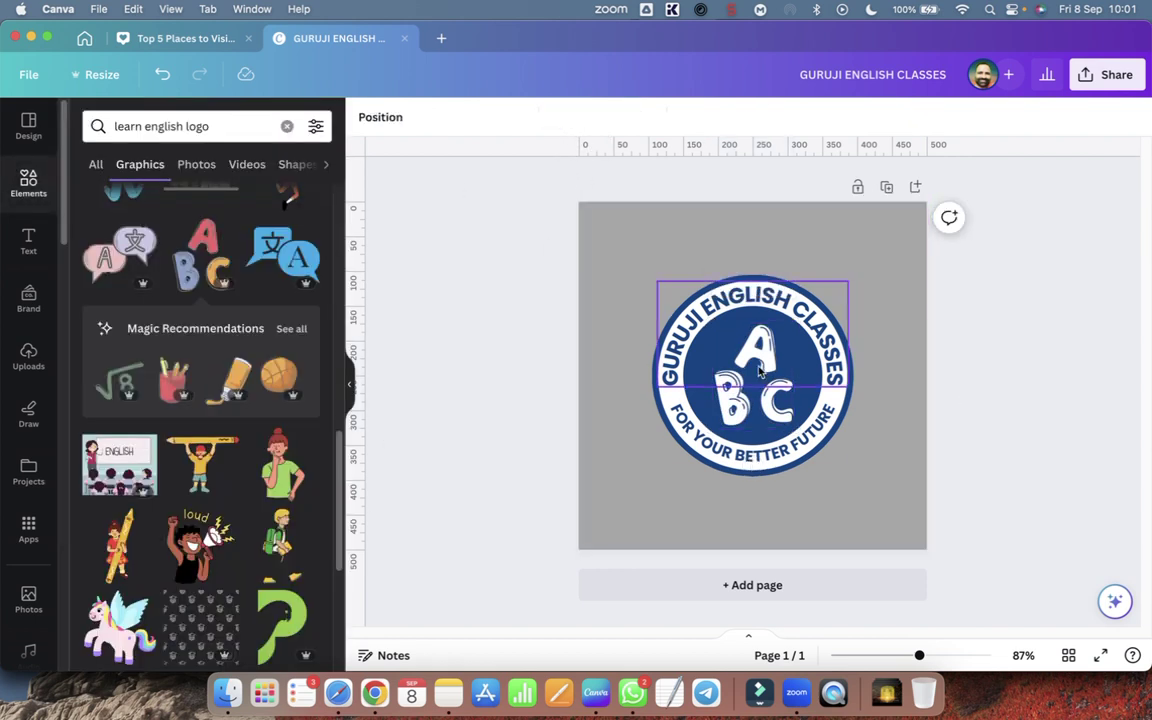
Check the whole logo in a full-screen view and return to the editor.
click(760, 372)
click(991, 399)
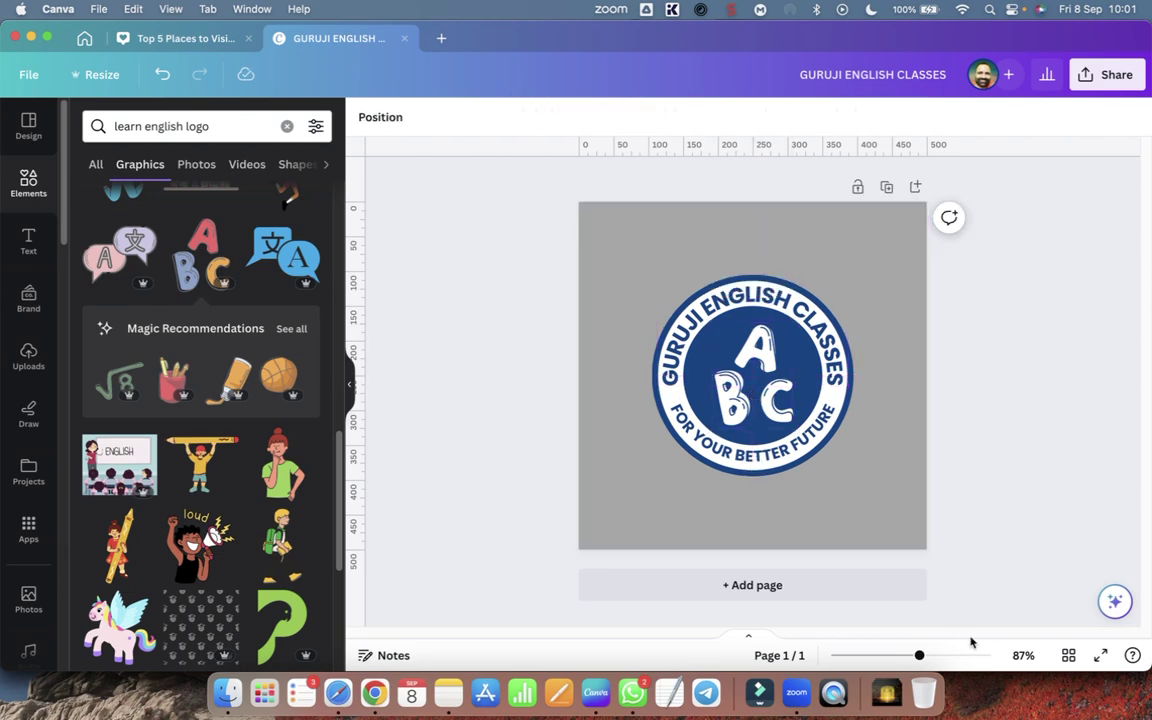
click(1104, 656)
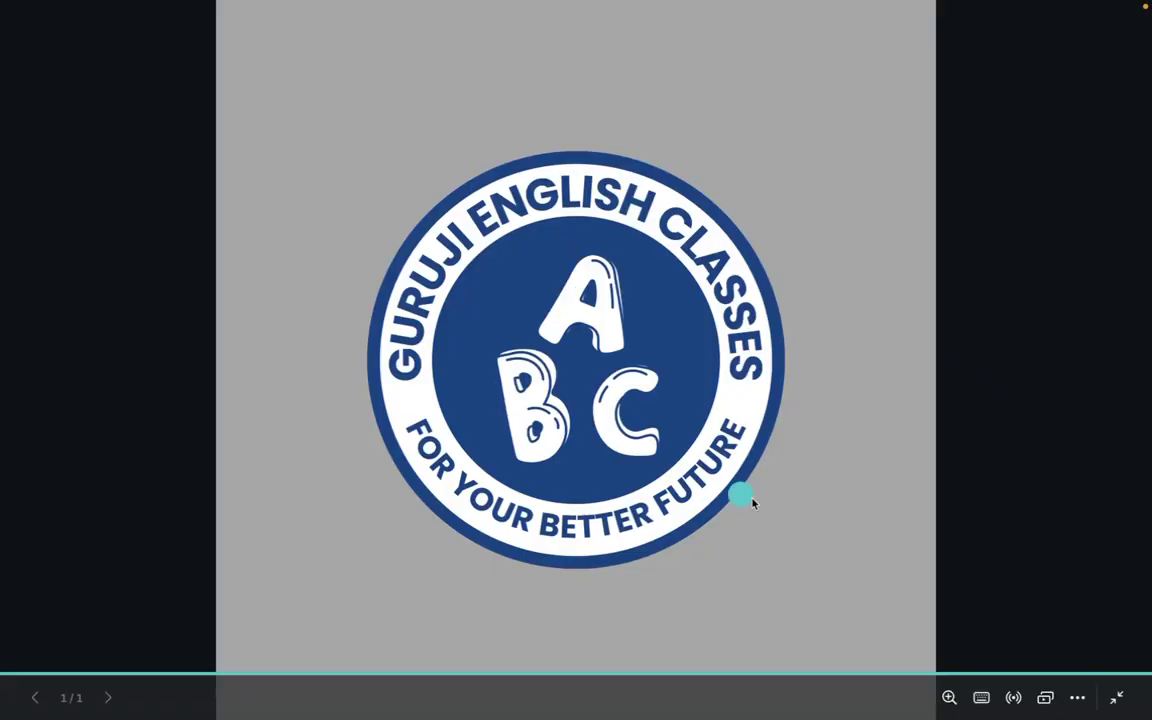
click(1120, 700)
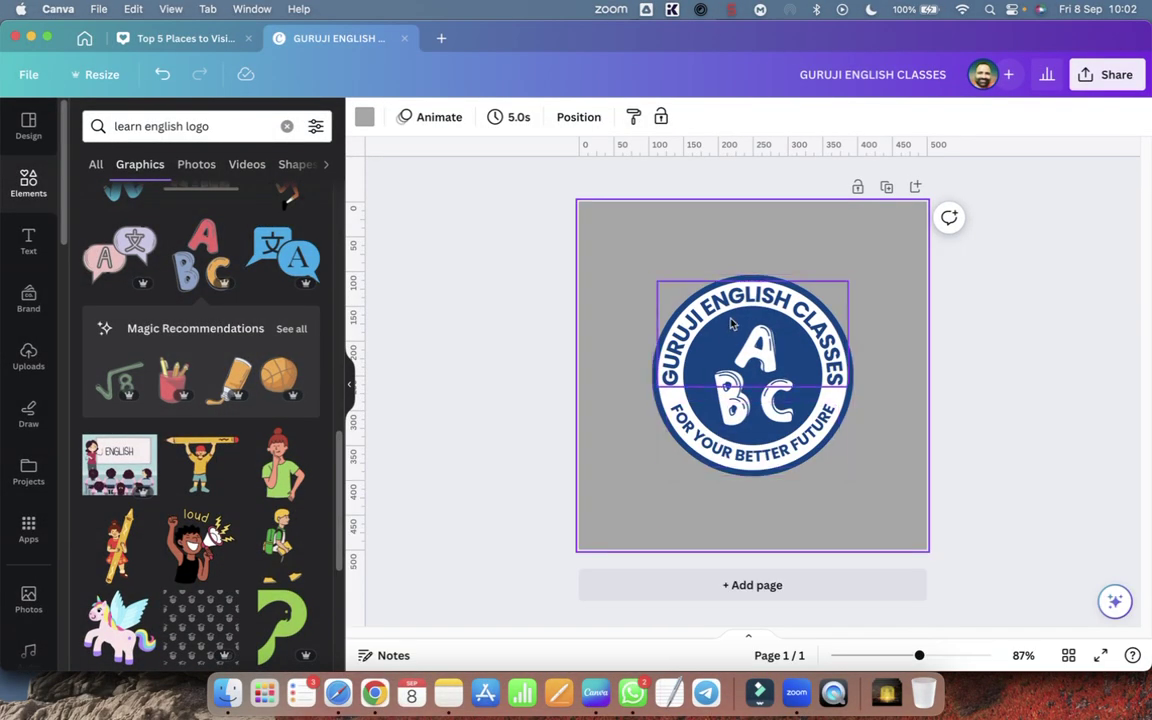
mouse_move(744, 291)
mouse_down()
mouse_move(690, 276)
mouse_move(745, 300)
mouse_up()
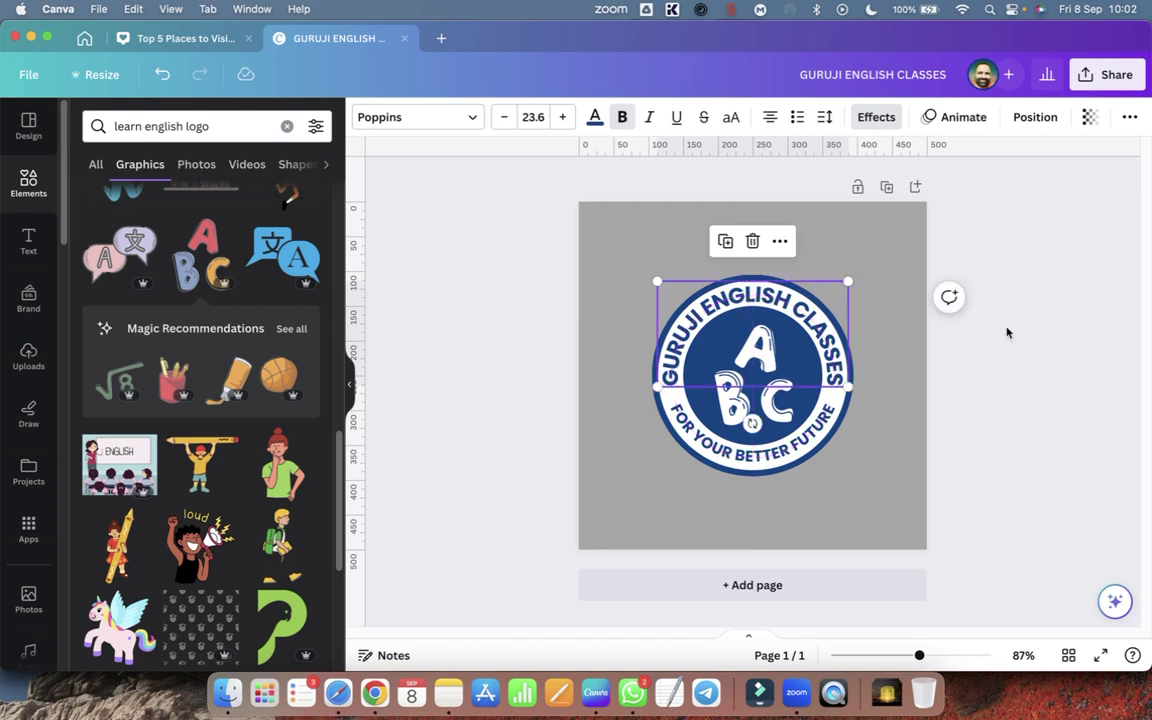
click(995, 398)
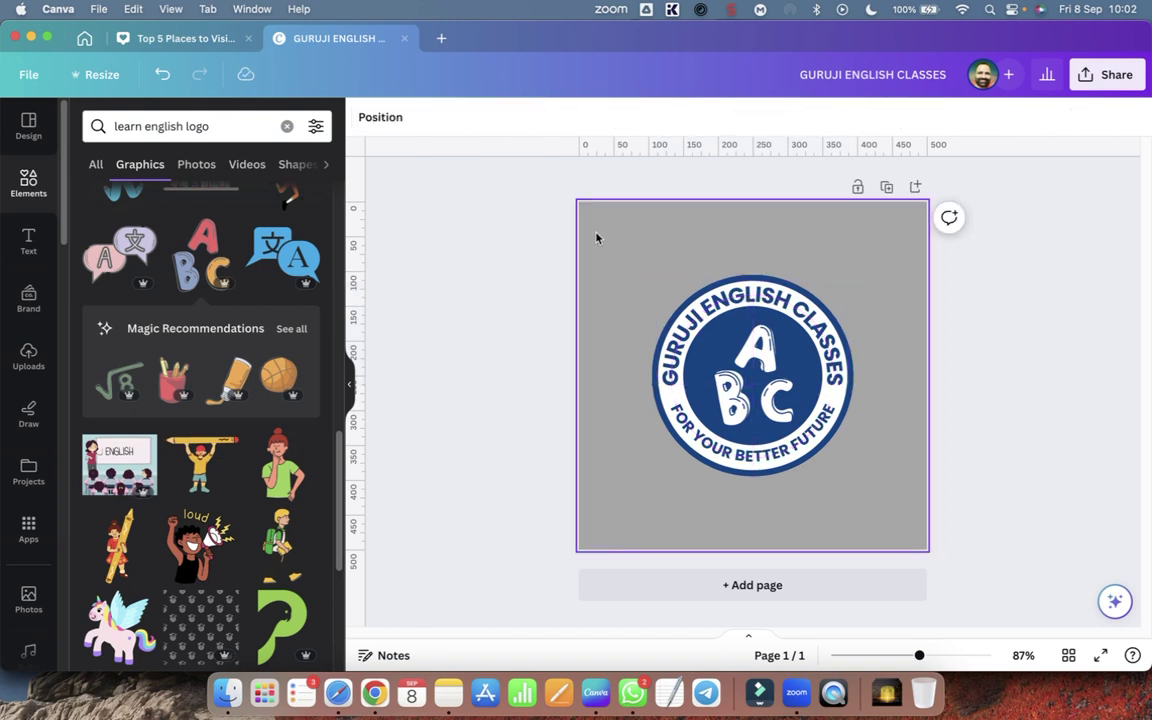
Group all the logo elements, enlarge the group to nearly fill the page and centre it.
drag(614, 240, 891, 510)
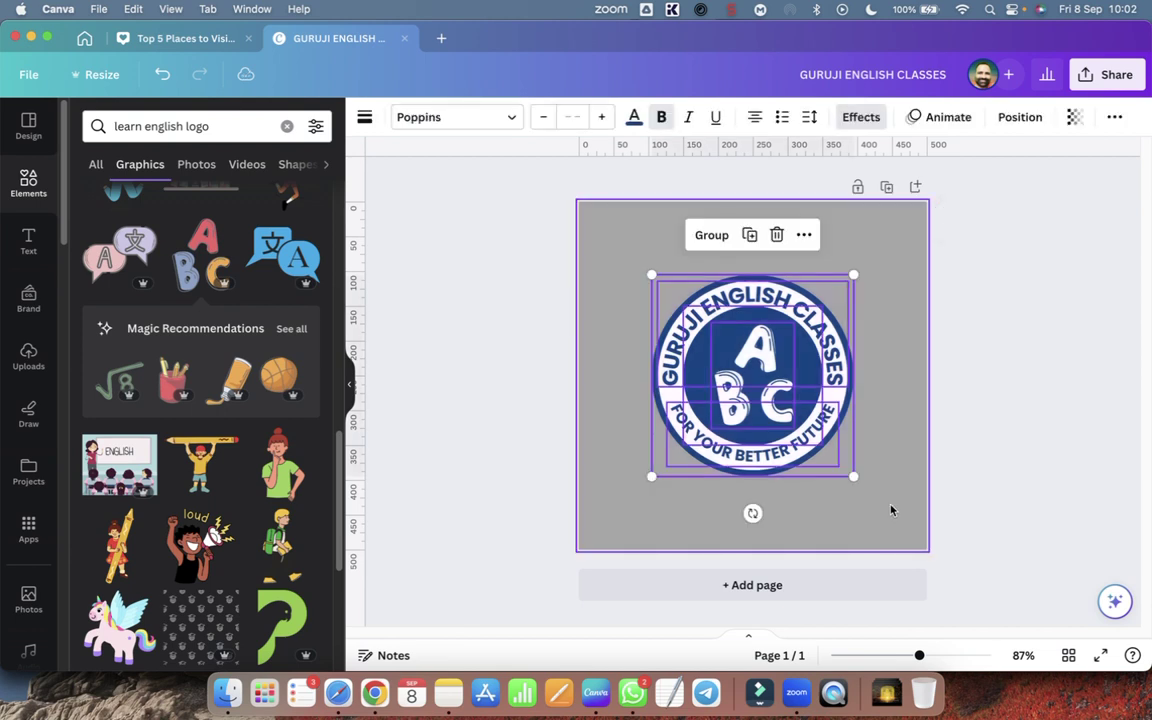
click(706, 236)
click(866, 237)
drag(817, 369, 764, 310)
drag(801, 419, 907, 524)
drag(797, 364, 798, 369)
click(982, 366)
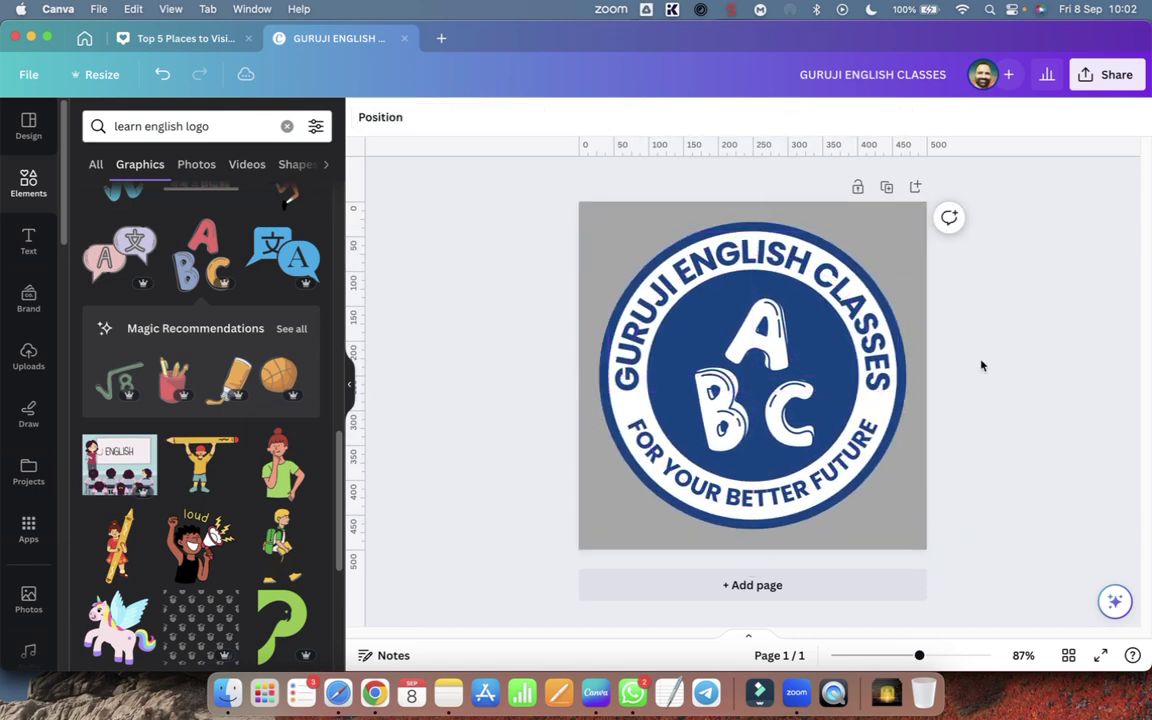
Download the logo as a PNG with a transparent background, saved as GURUJI ENGLISH CLASSES.png in the temporary folder.
click(1106, 74)
click(927, 489)
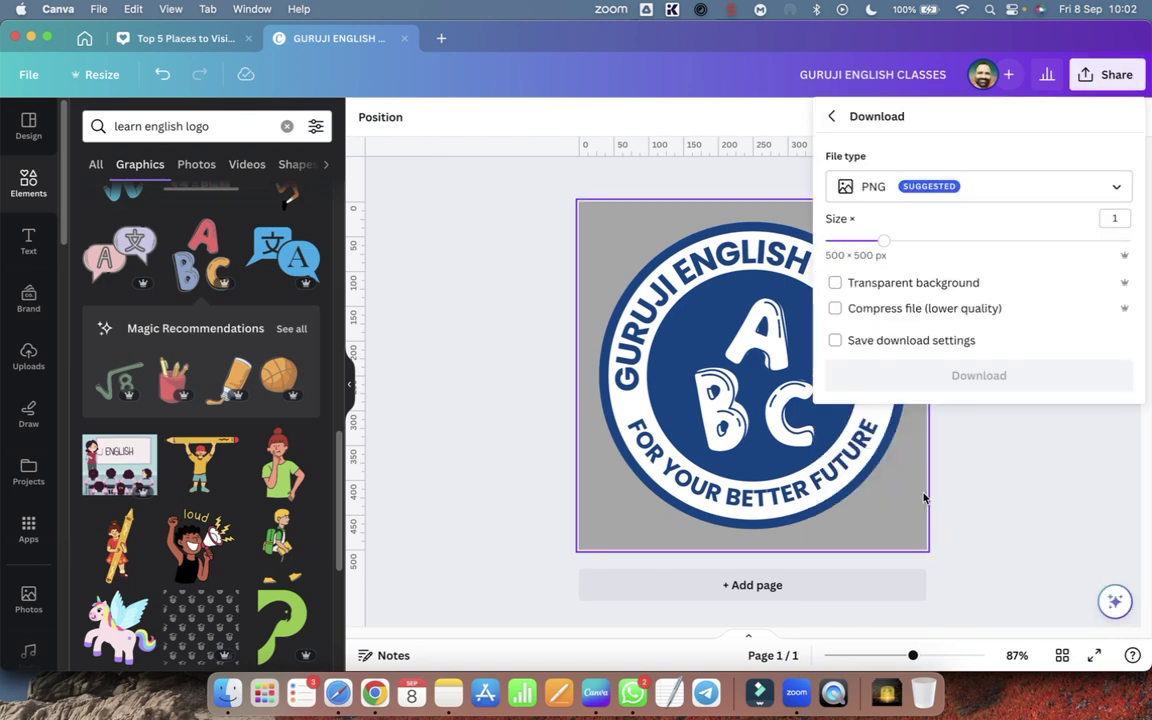
click(885, 191)
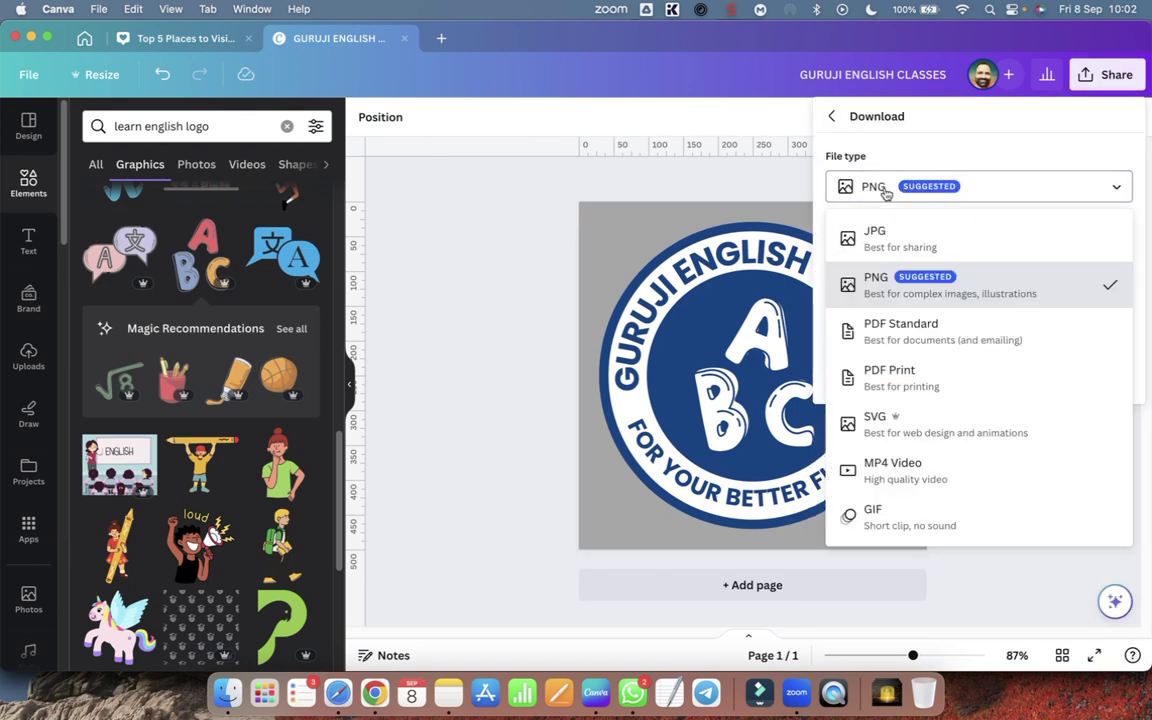
click(896, 285)
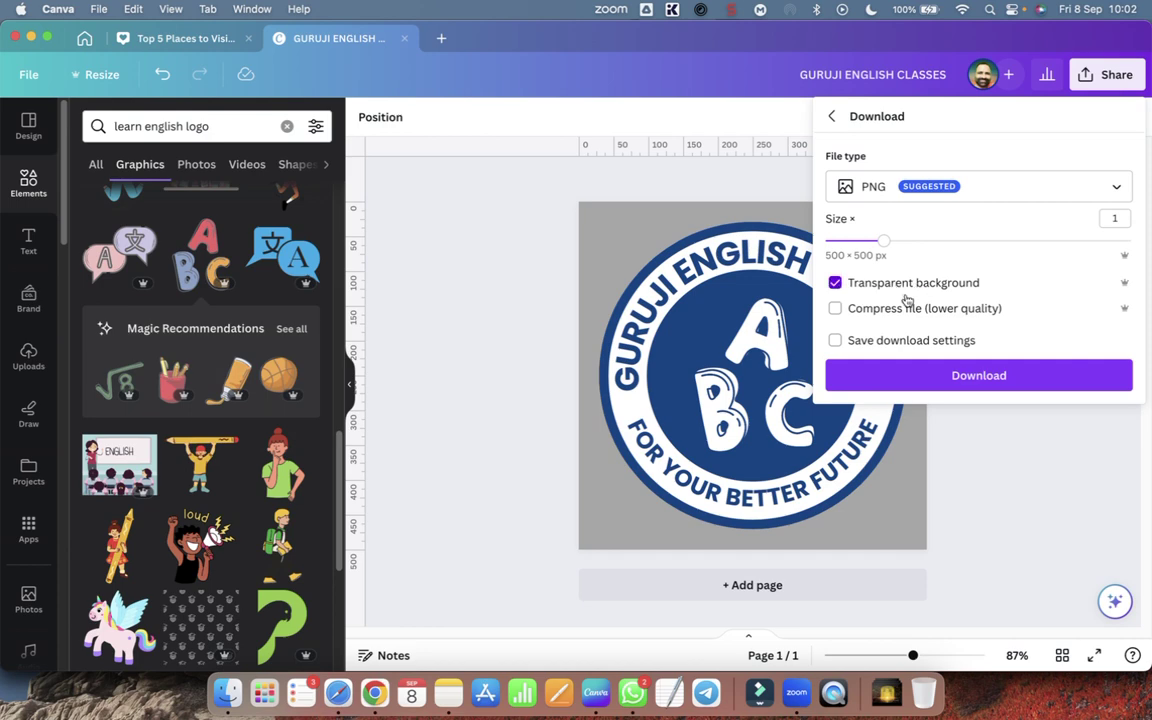
click(962, 377)
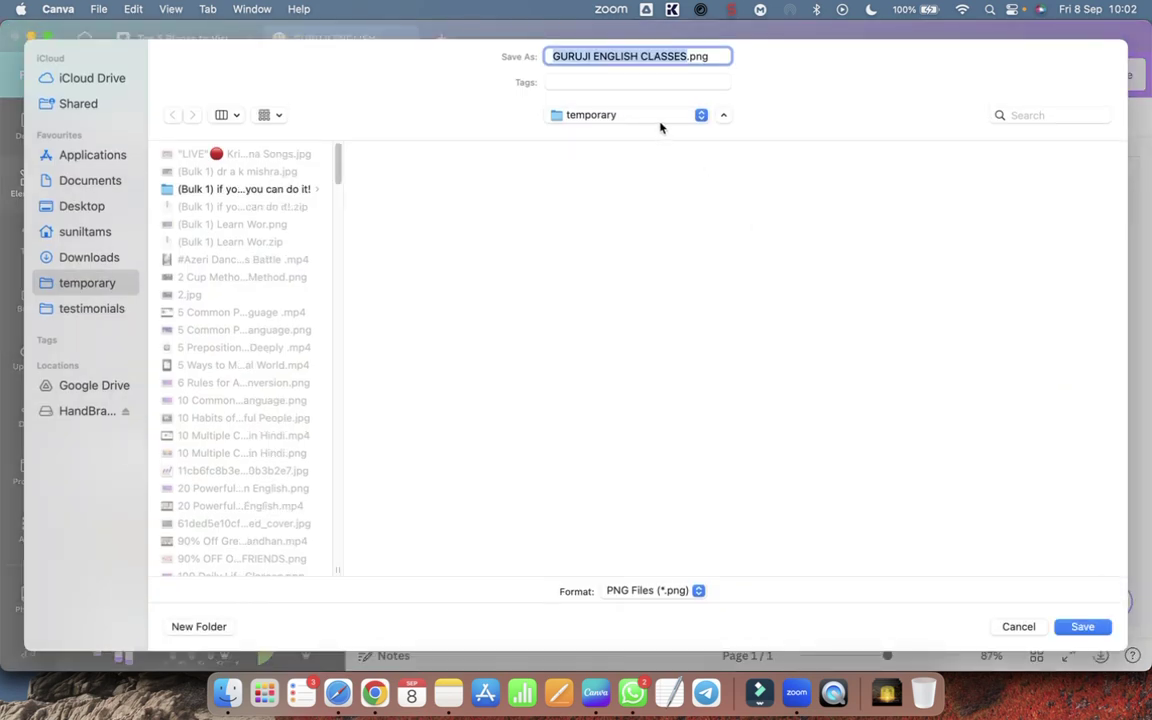
click(698, 57)
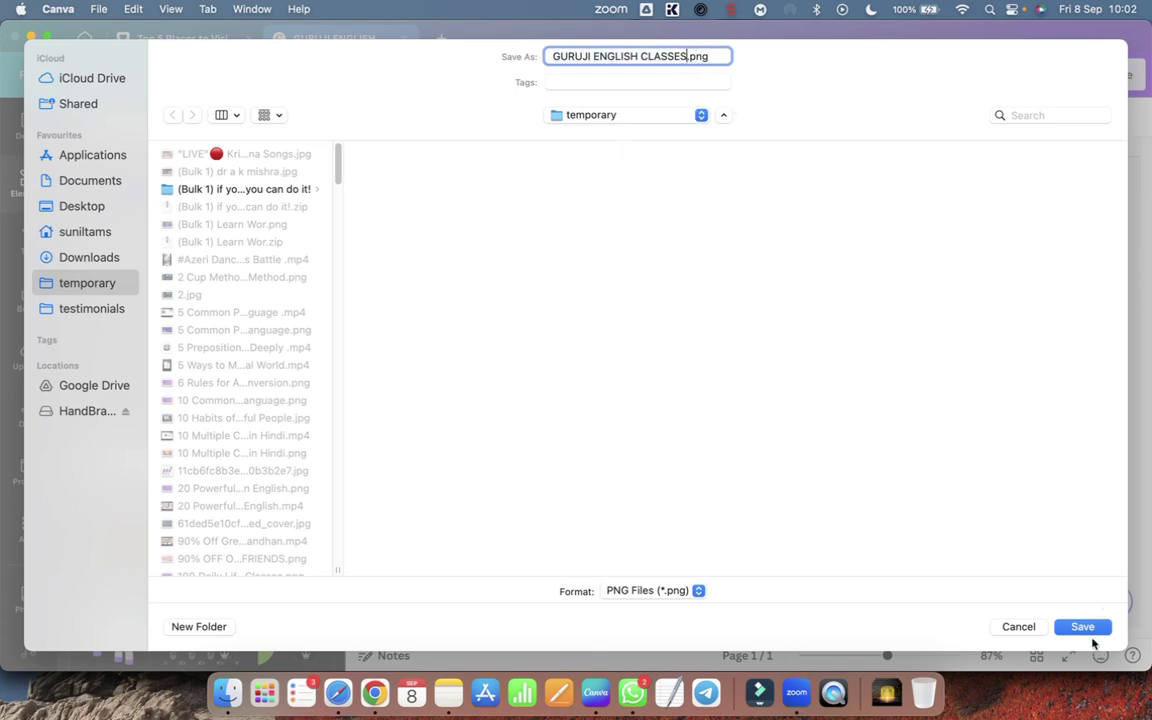
click(1083, 627)
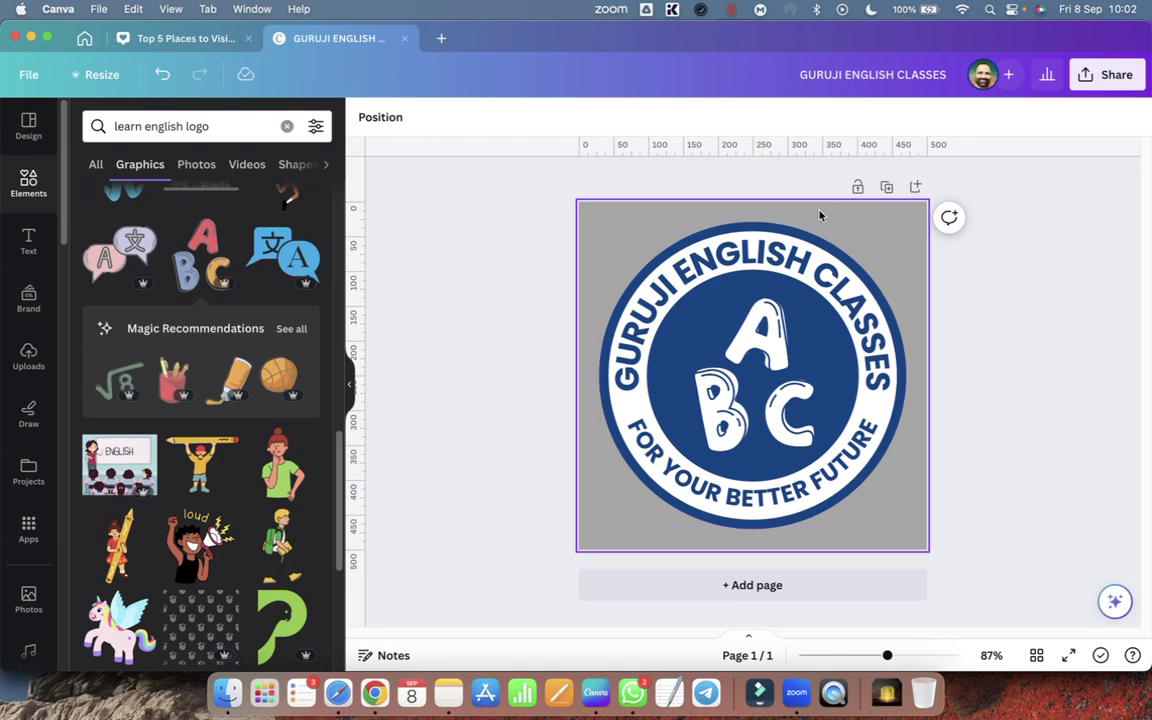
Switch to WhatsApp, send GURUJI ENGLISH CLASSES.png from the temporary folder as a document in the customer's chat, and return to Canva.
click(631, 700)
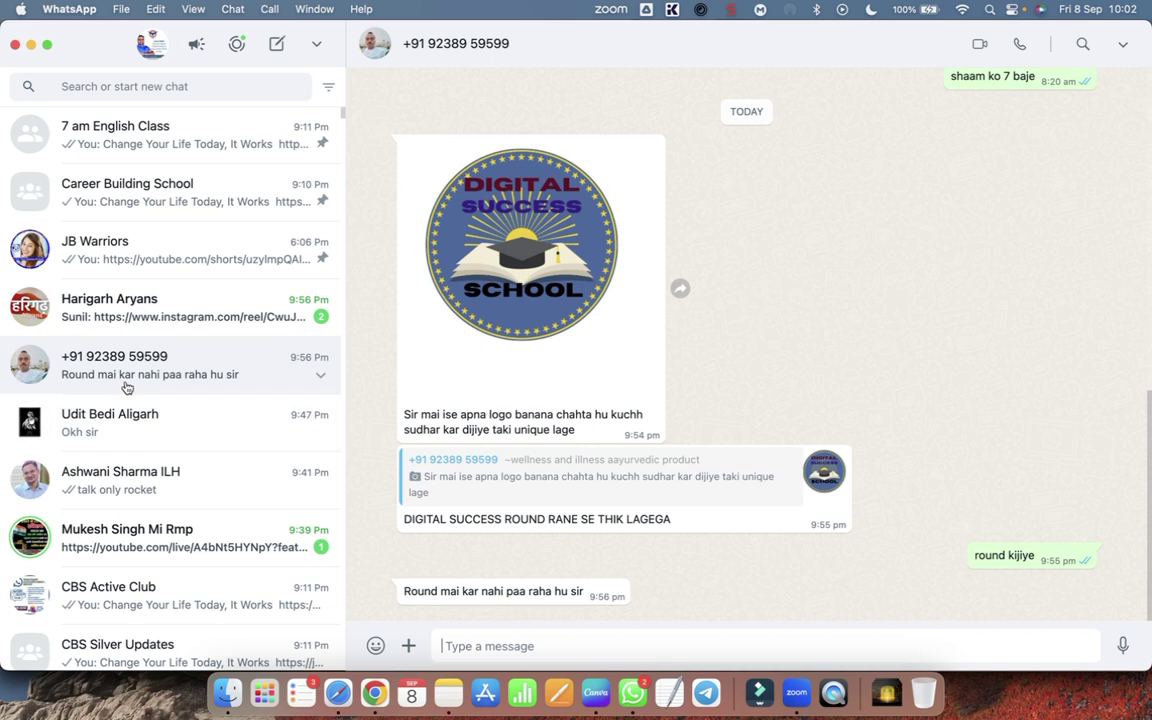
click(411, 647)
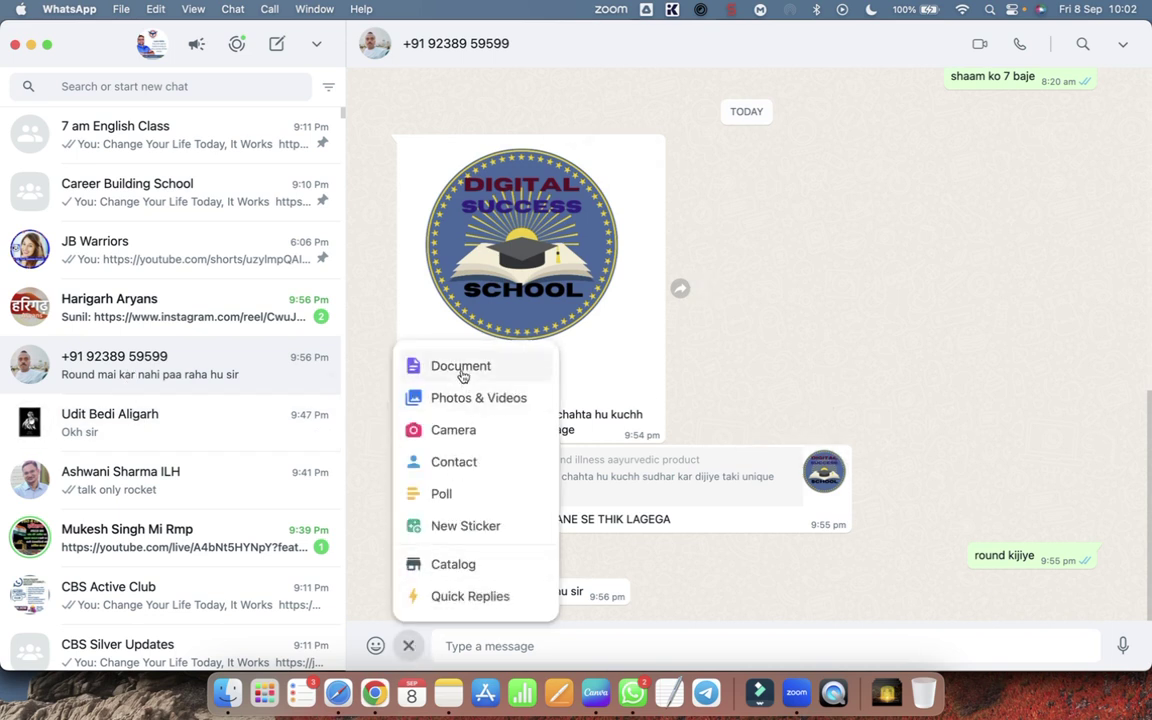
click(461, 367)
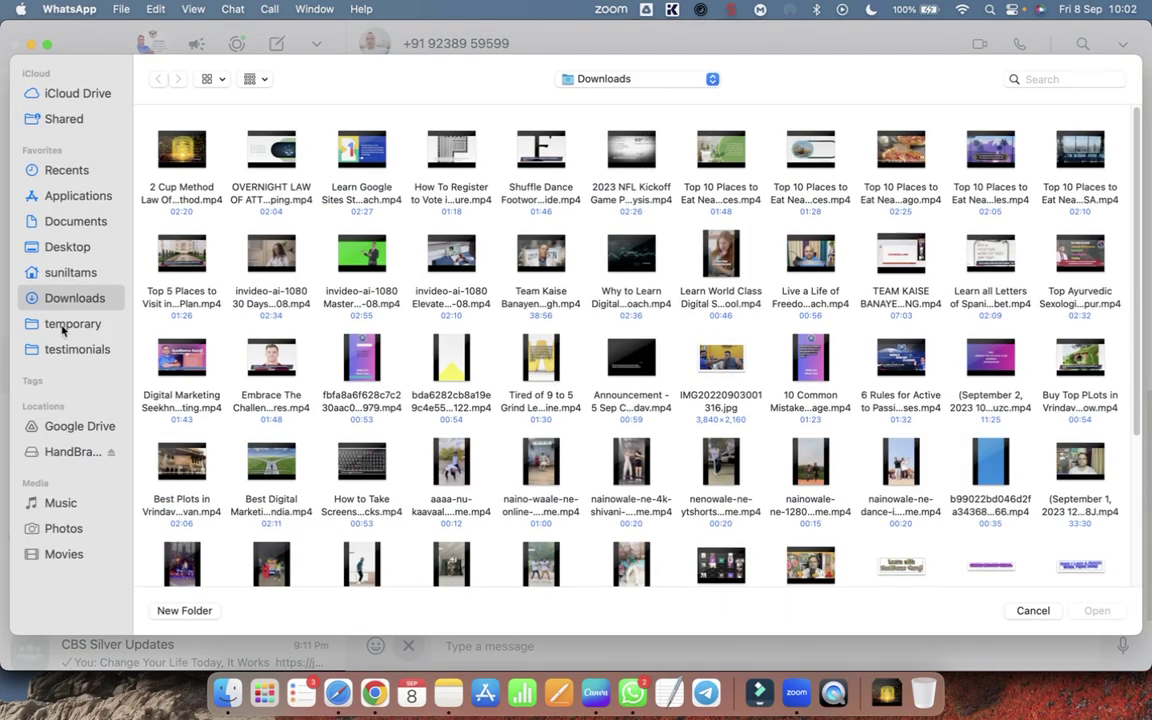
click(62, 325)
click(1100, 614)
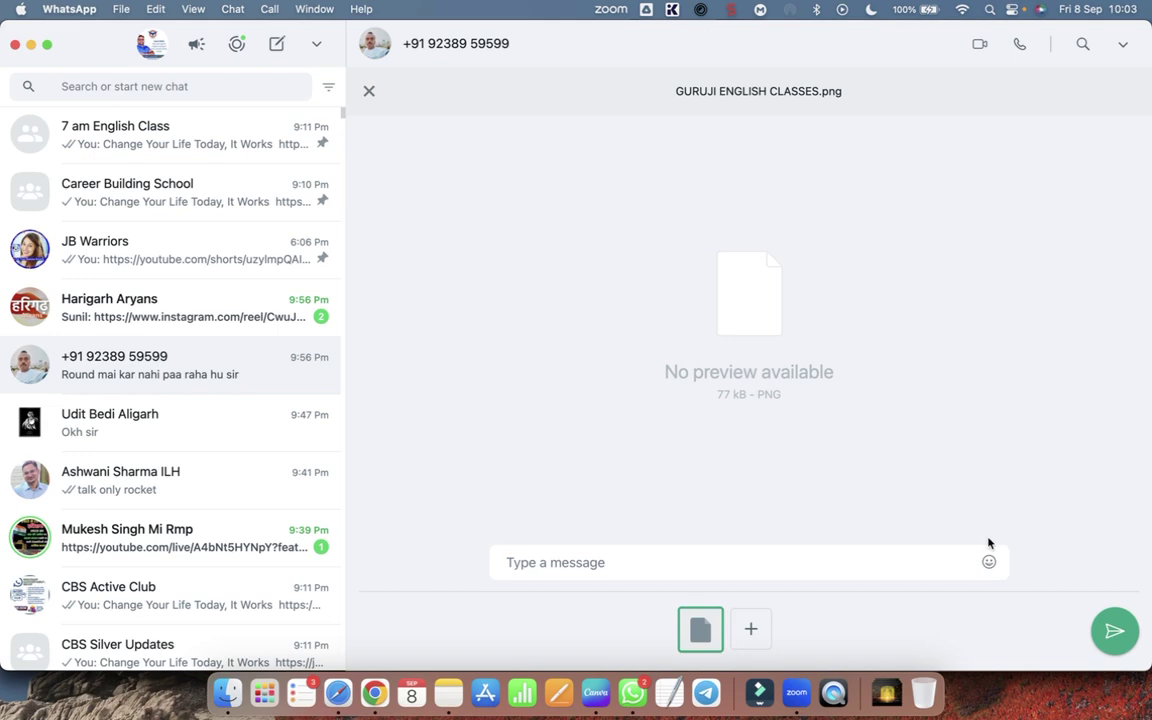
click(1108, 630)
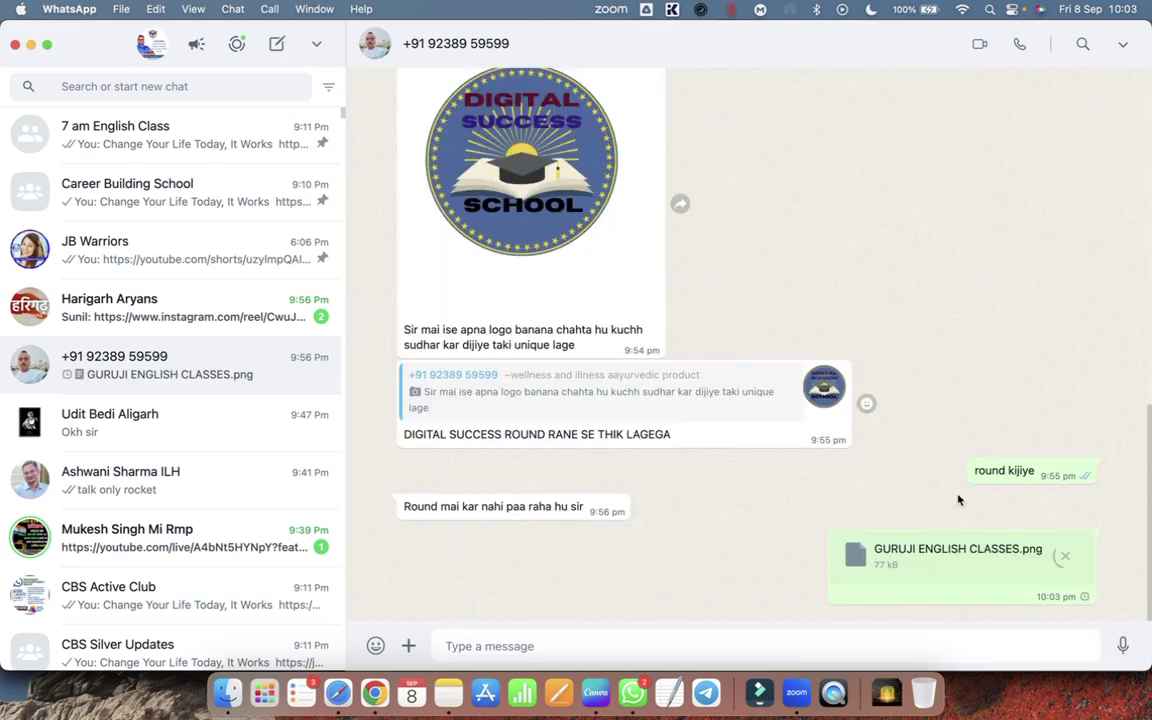
key(super+Tab)
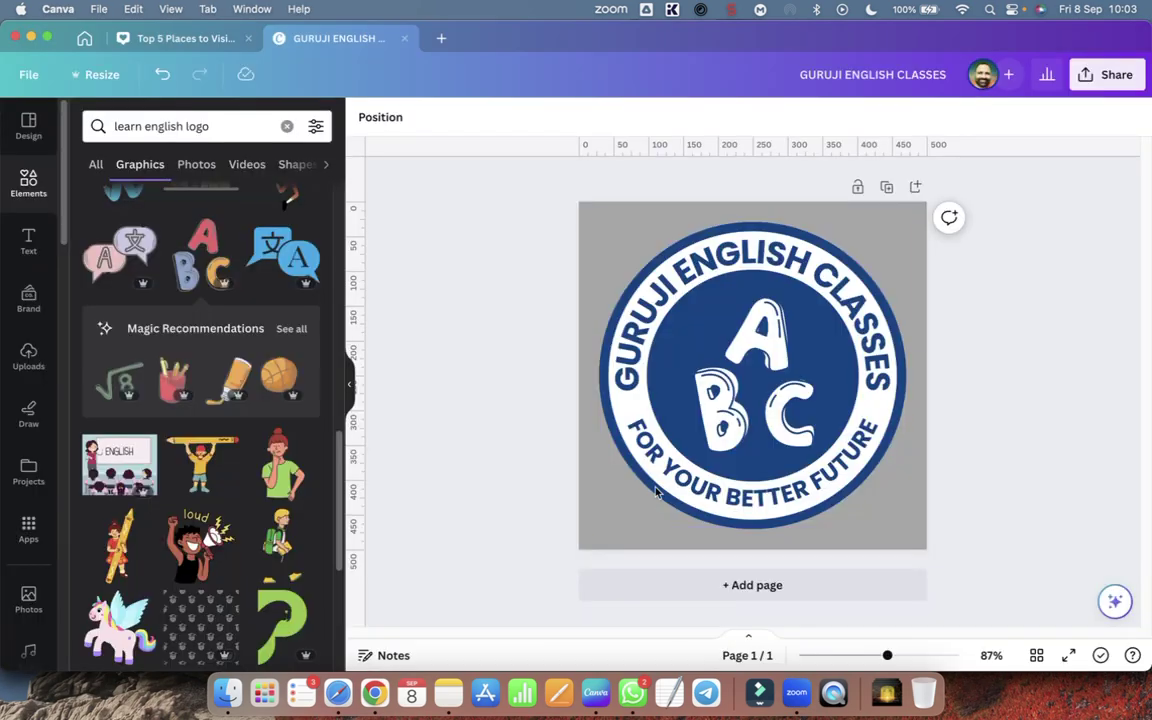